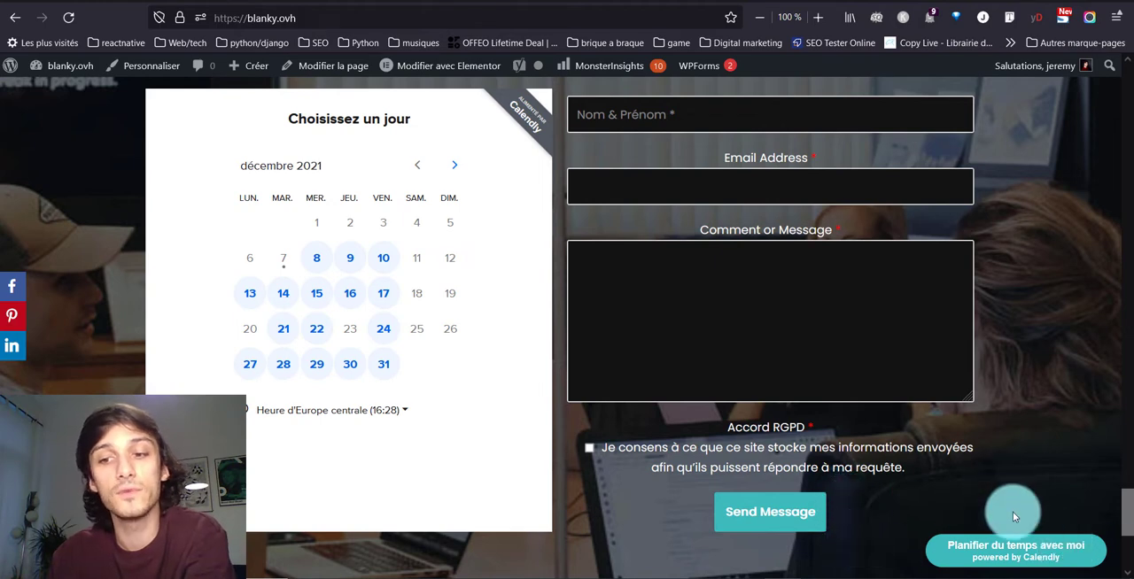
- Preview the floating Calendly booking pop-up by selecting 15 December at 14:30, and close it without confirming
click(1054, 540)
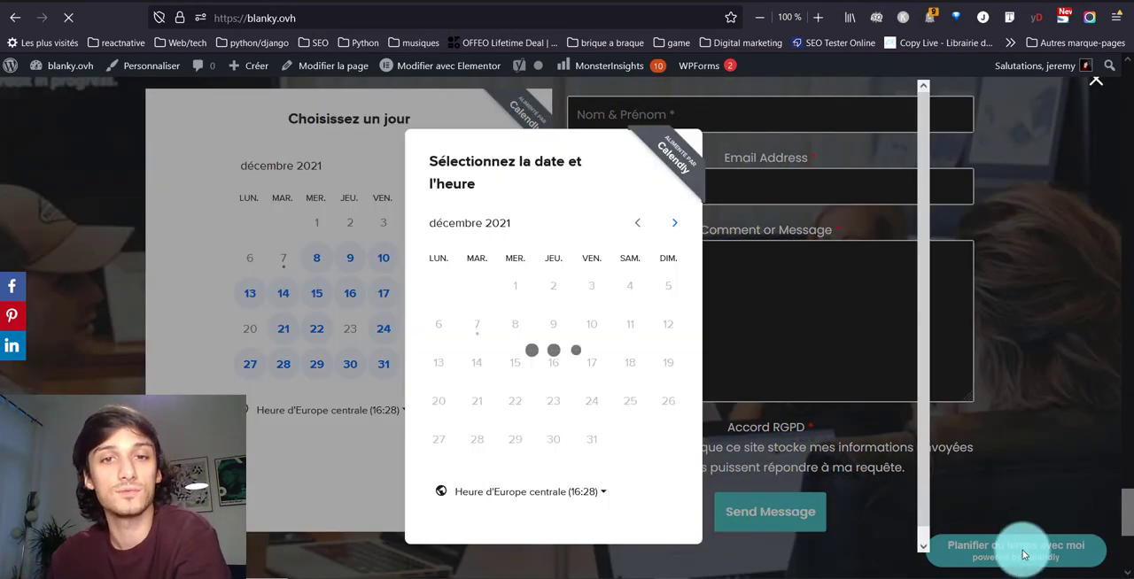
click(516, 362)
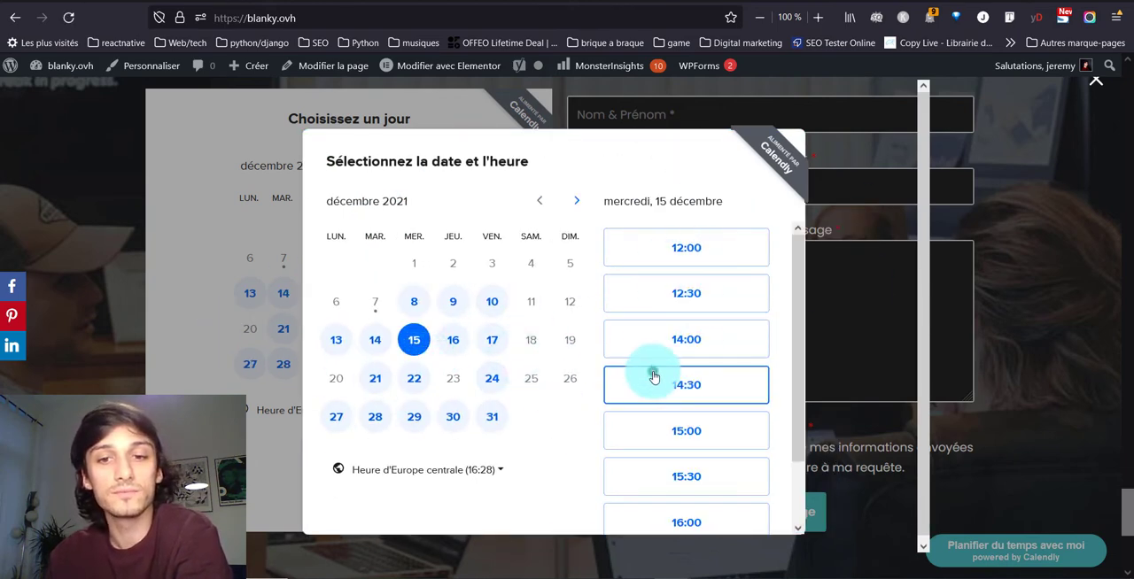
click(652, 381)
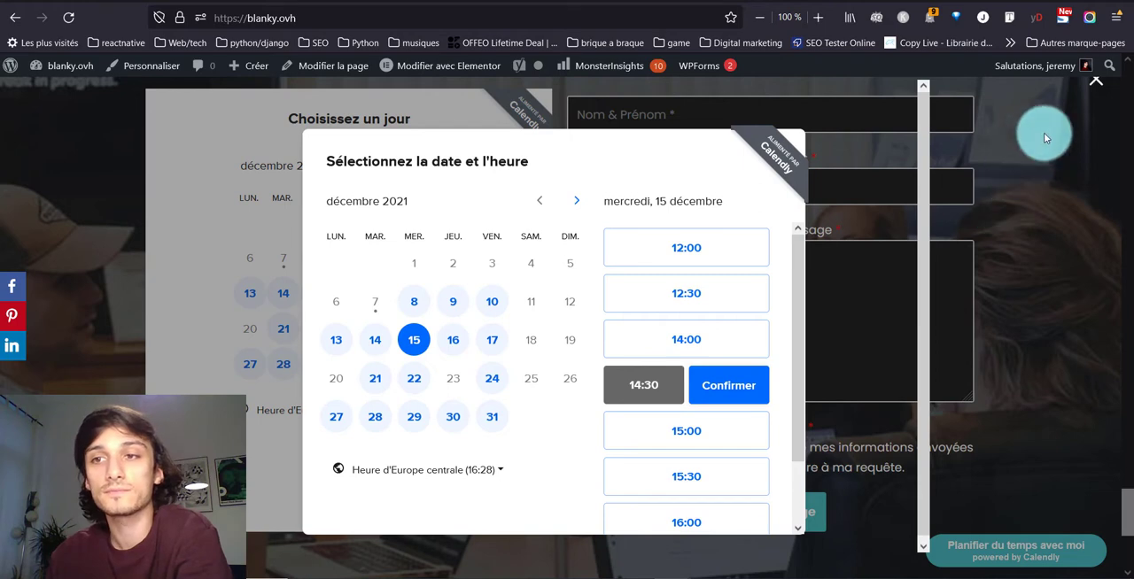
click(1095, 80)
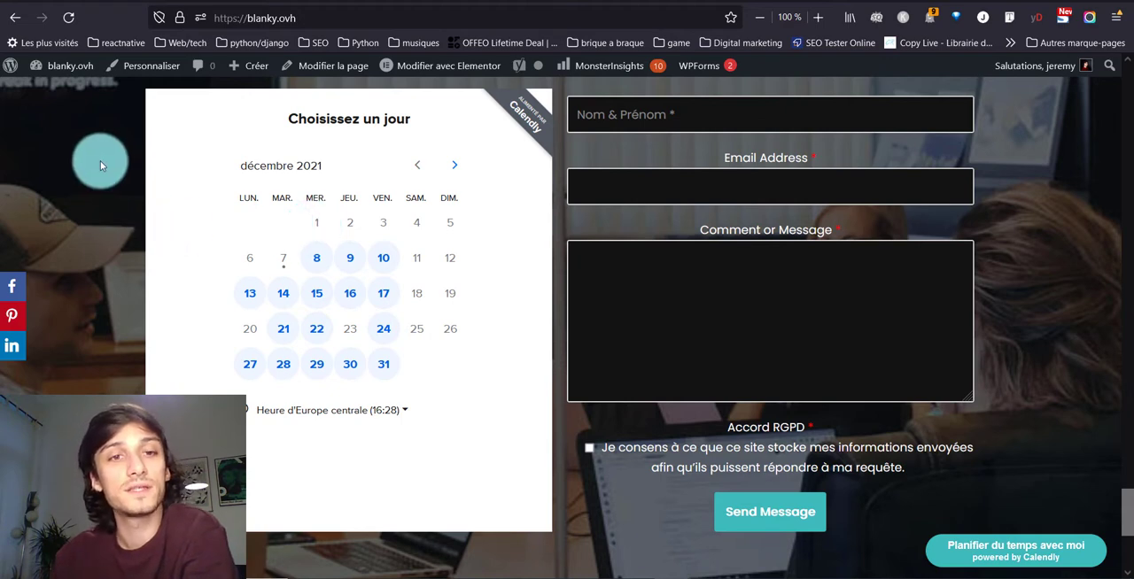
- Preview the booking pop-up that opens from the "Lancez-vous maintenant" button on the home page, and close it
scroll(337, 171, up, 2)
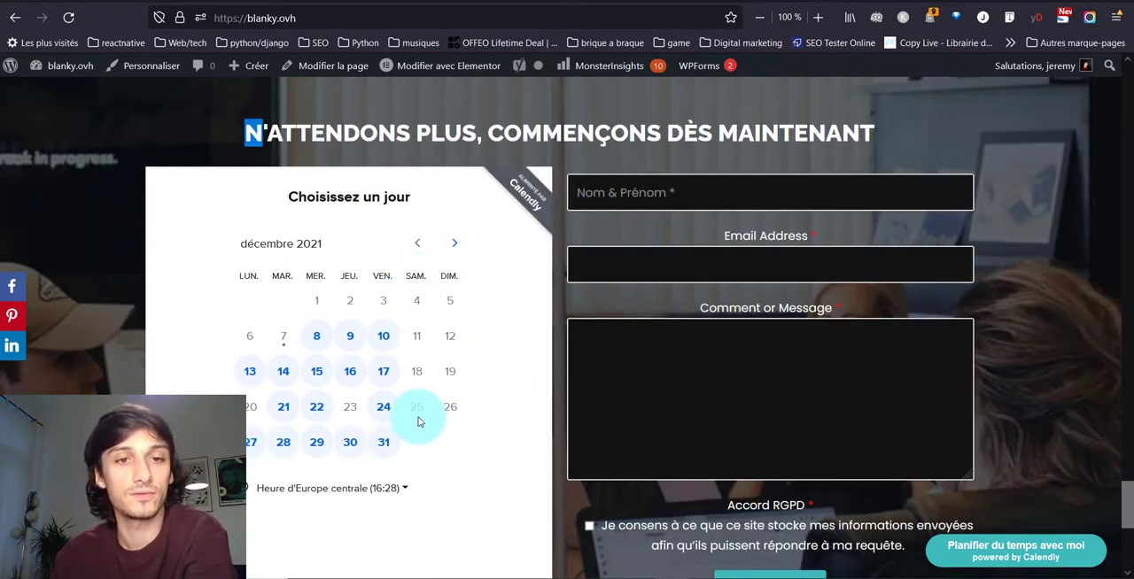
scroll(417, 417, up, 10)
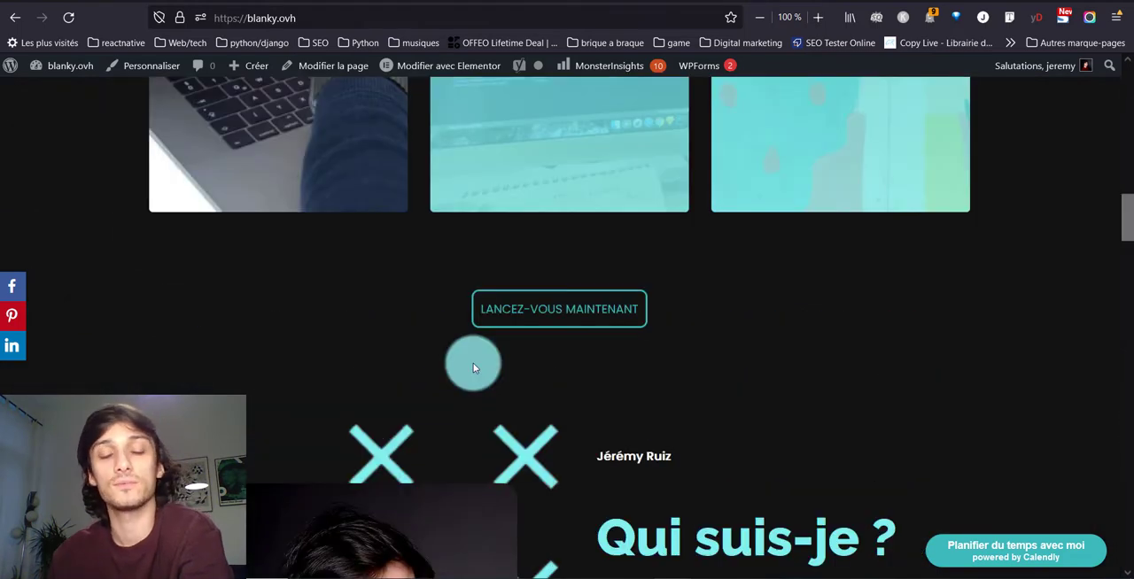
click(528, 301)
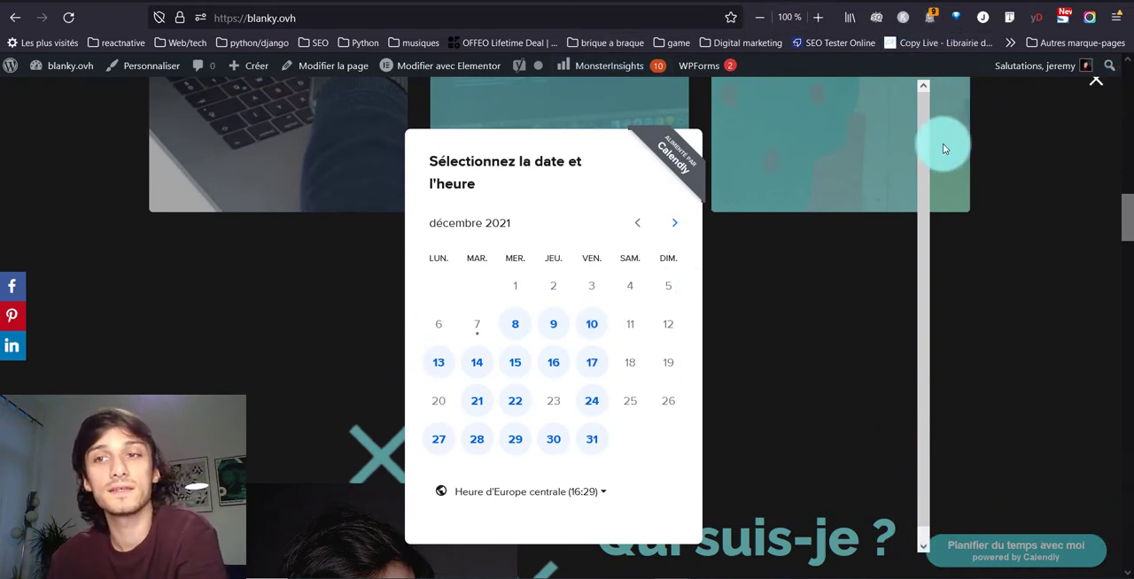
click(1126, 100)
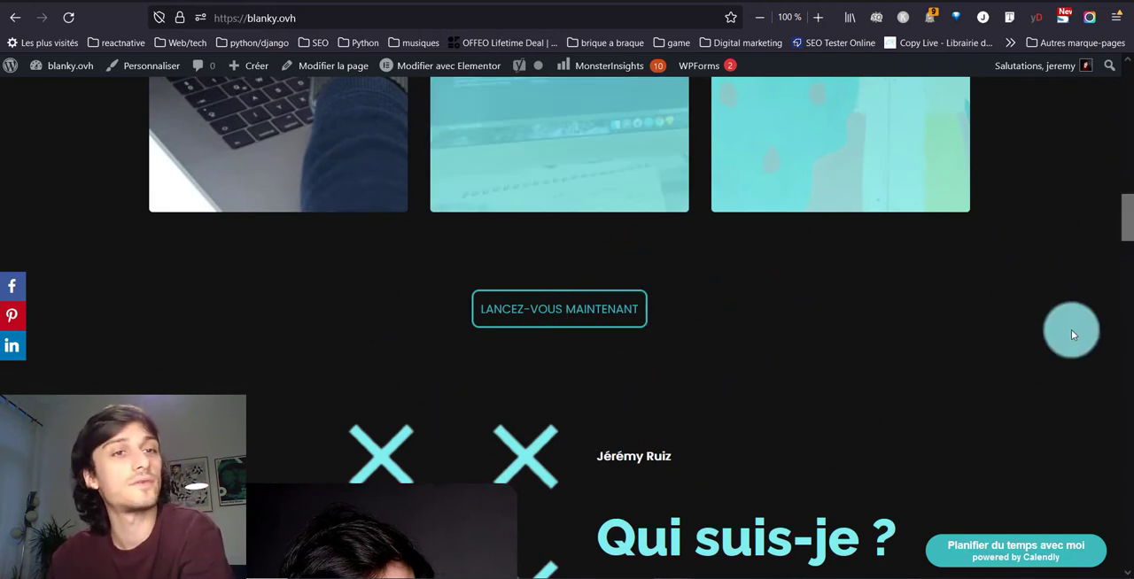
- Switch to Calendly and open the website embedding options for the "30min GRATUITE pour améliorer VOTRE marketing web" event type
click(880, 1)
scroll(749, 354, down, 1)
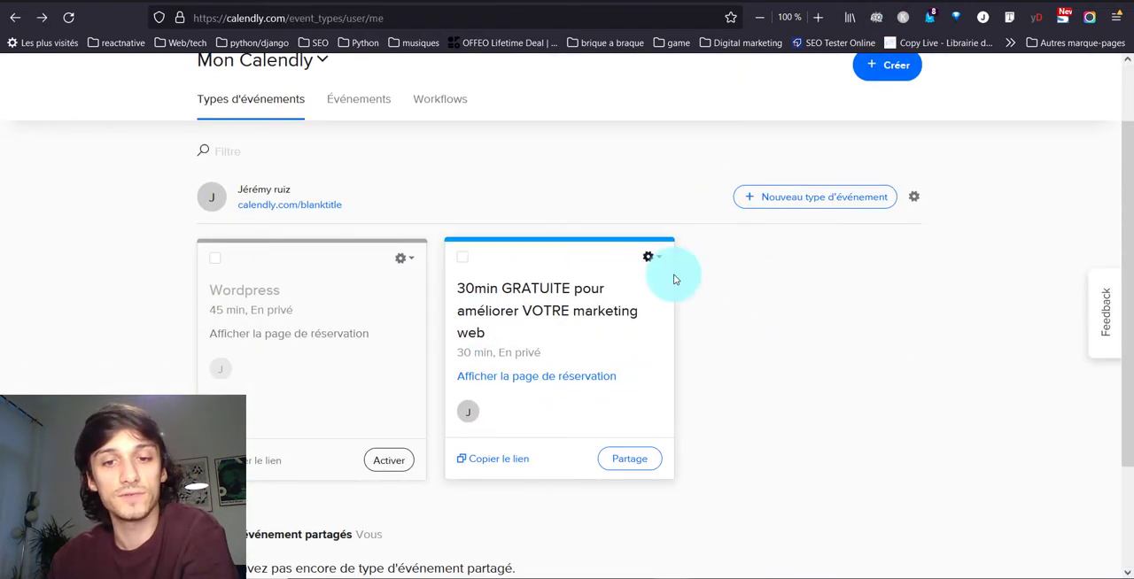
click(631, 464)
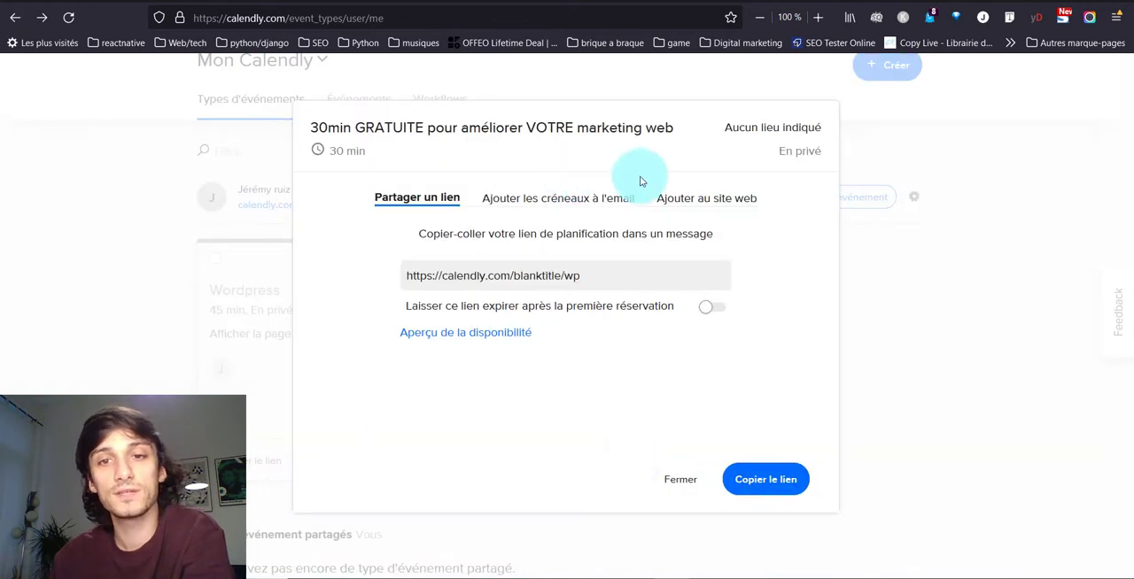
click(694, 200)
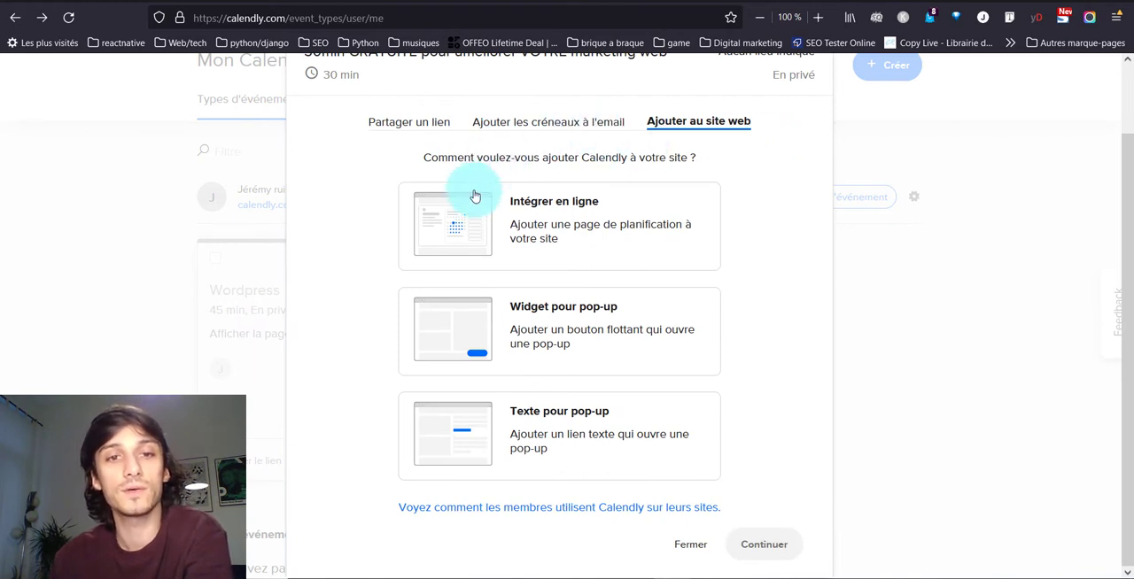
- Choose the "Intégrer en ligne" embed, hide the event type details, and copy its integration code
click(613, 244)
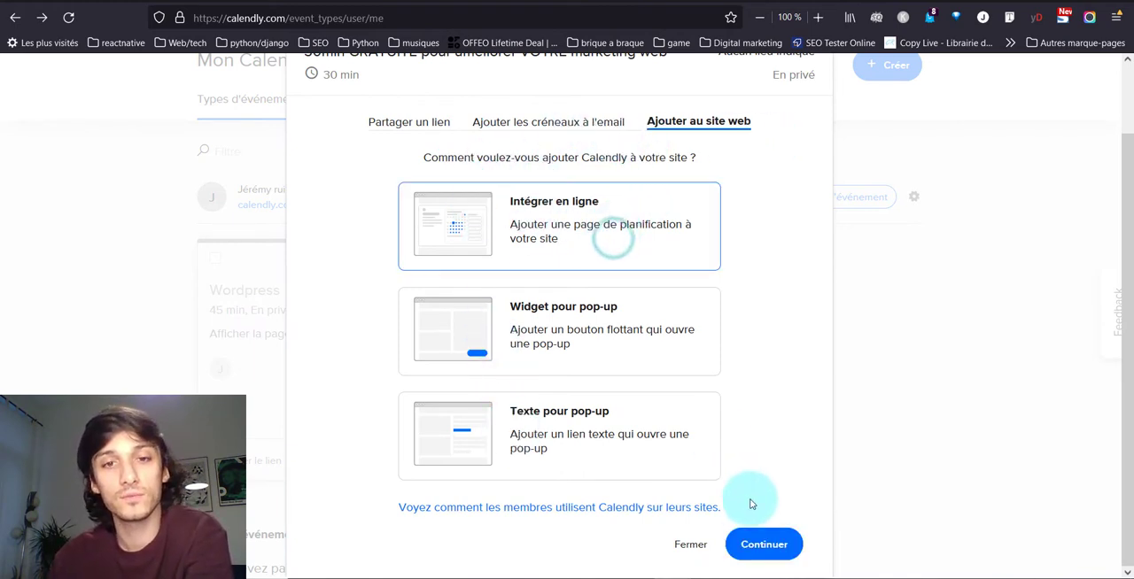
click(769, 547)
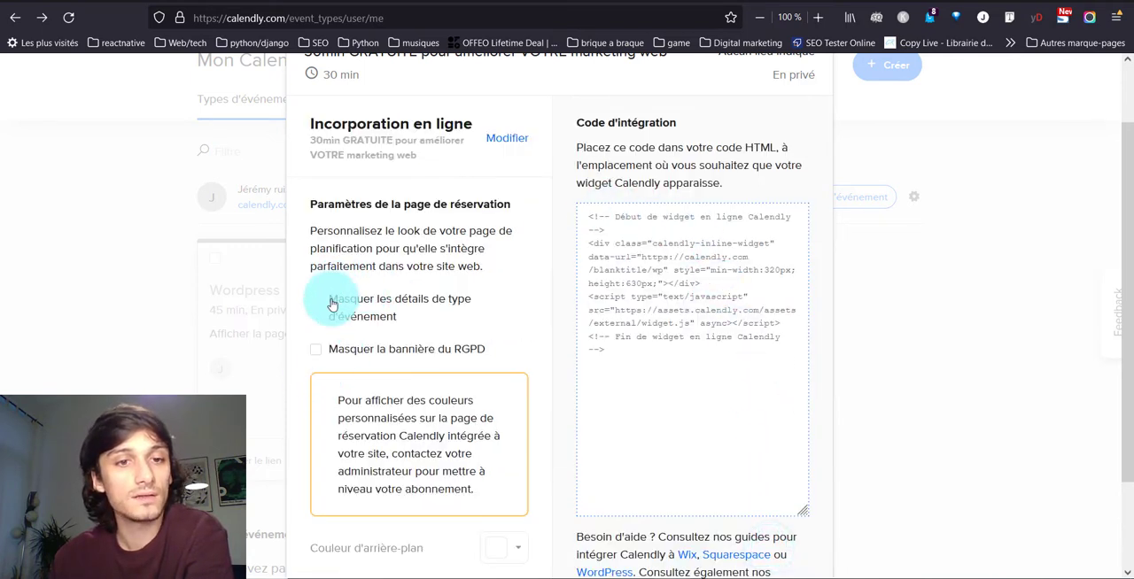
click(386, 310)
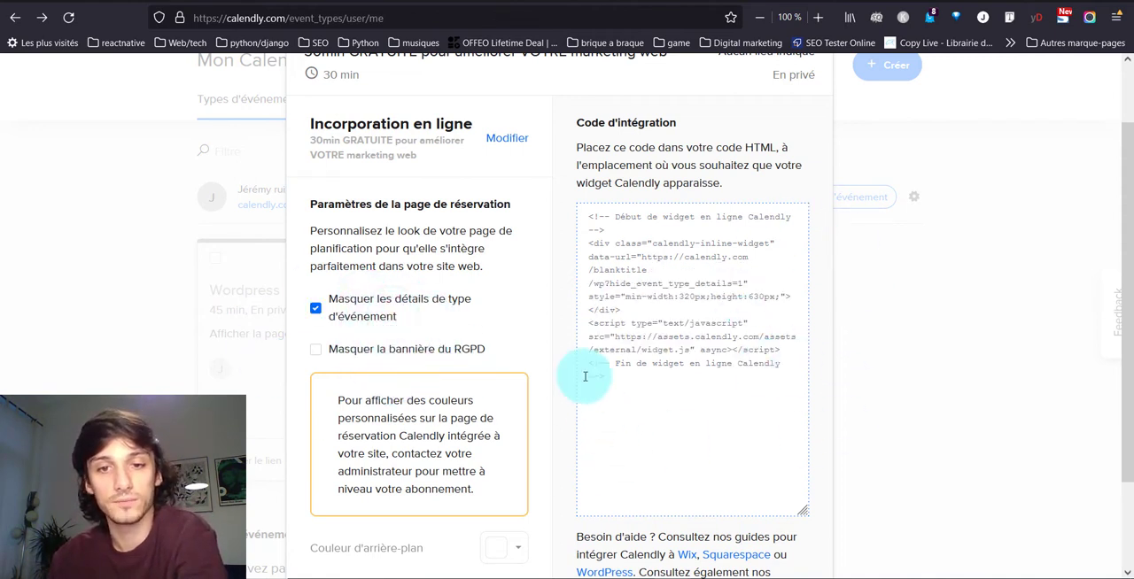
click(624, 384)
key(ctrl+c)
scroll(624, 367, down, 2)
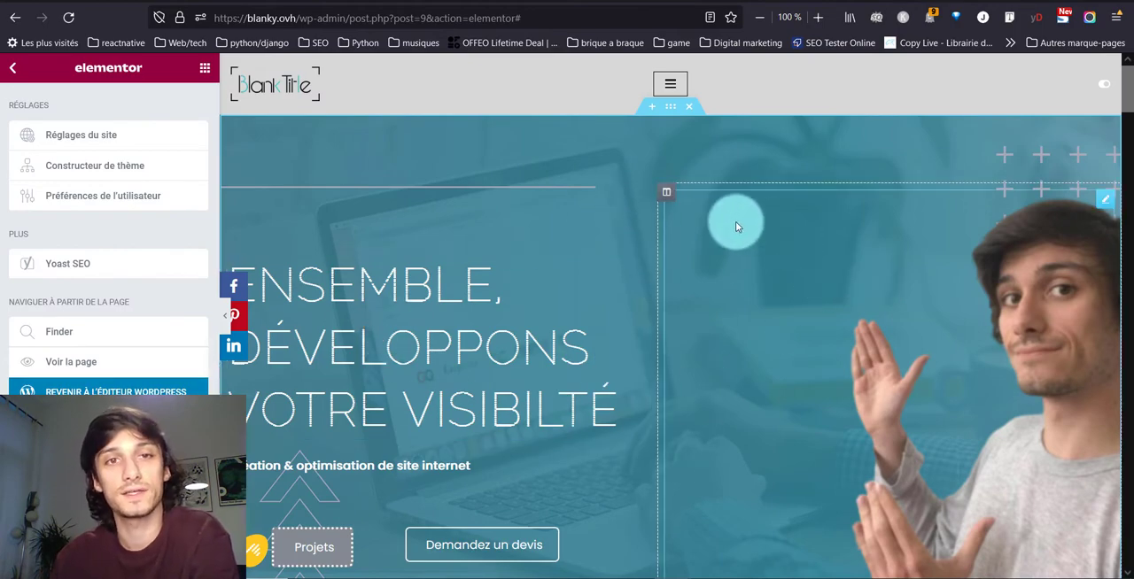
- In the Elementor page editor, insert an HTML widget below the paragraph of the "Qui suis-je ?" section
scroll(455, 329, down, 5)
scroll(460, 333, down, 10)
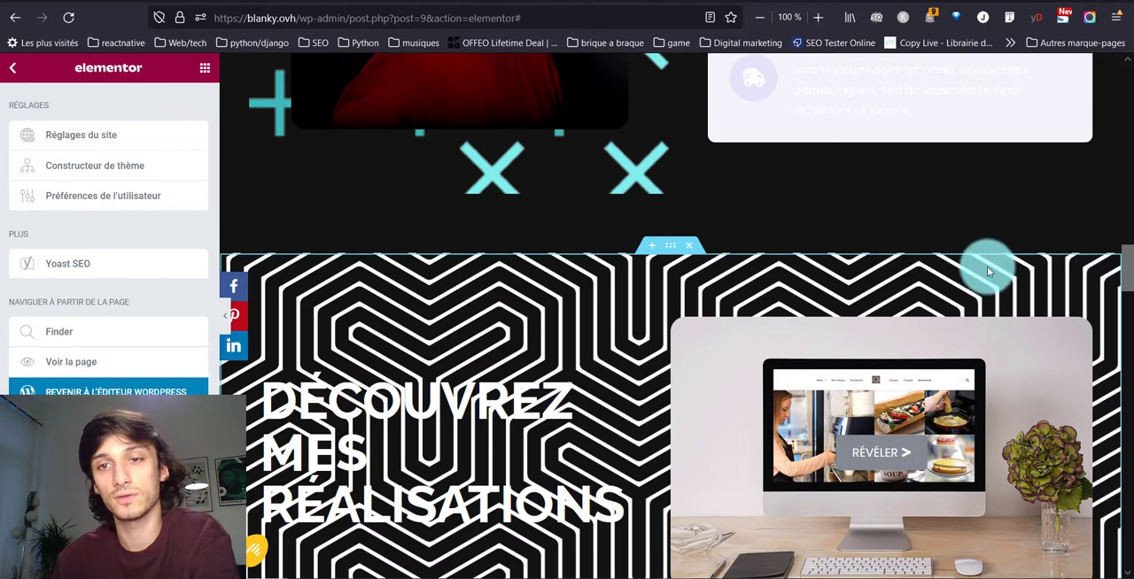
scroll(987, 266, up, 3)
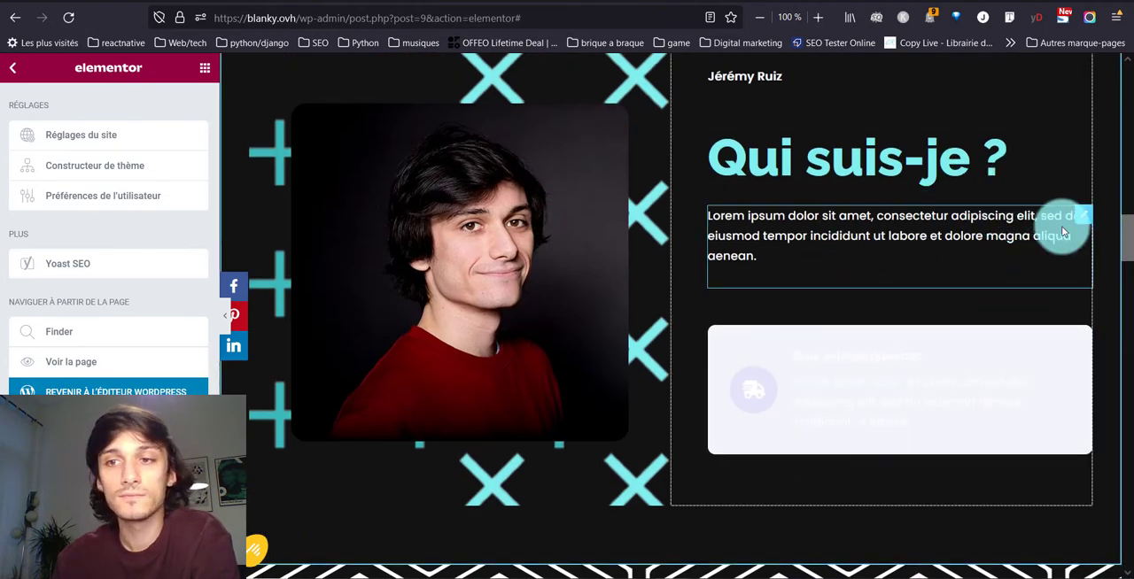
click(209, 74)
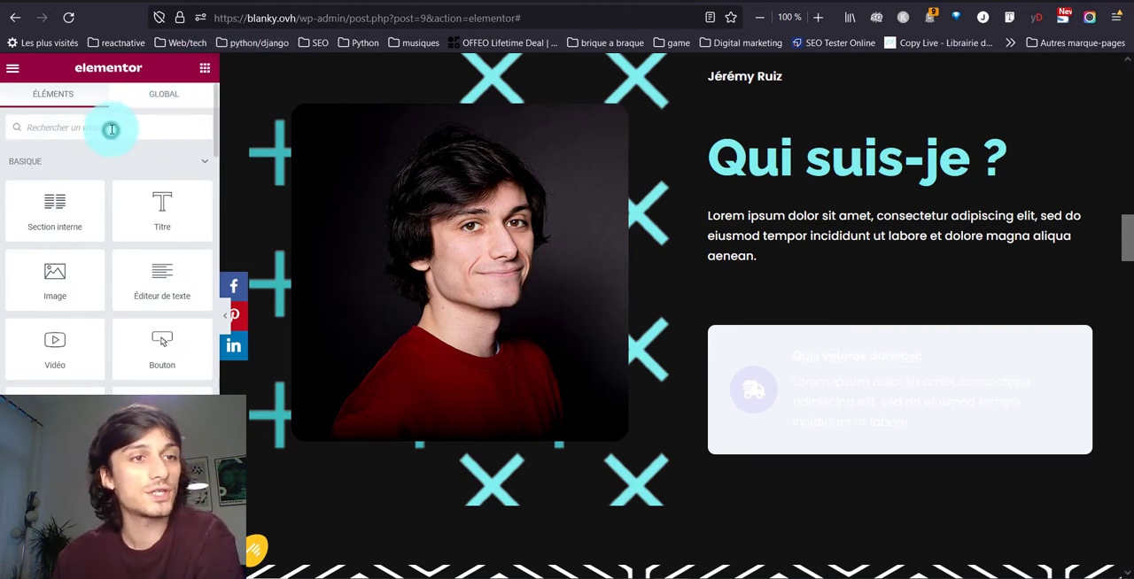
text(html)
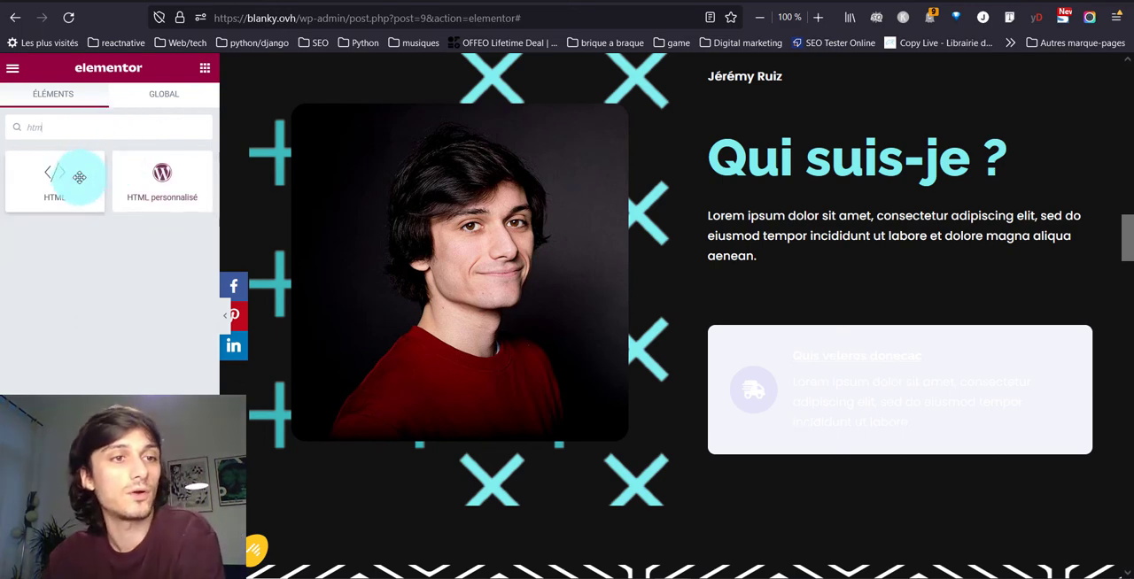
drag(76, 175, 787, 310)
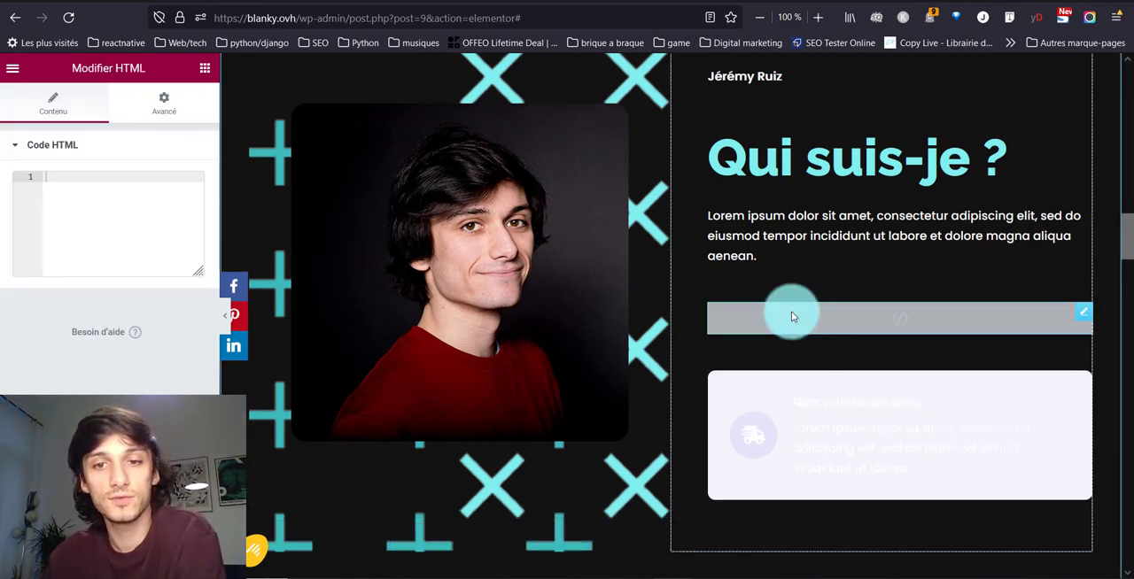
- Paste the copied Calendly inline embed code into the new HTML widget
click(186, 172)
key(ctrl+v)
click(156, 228)
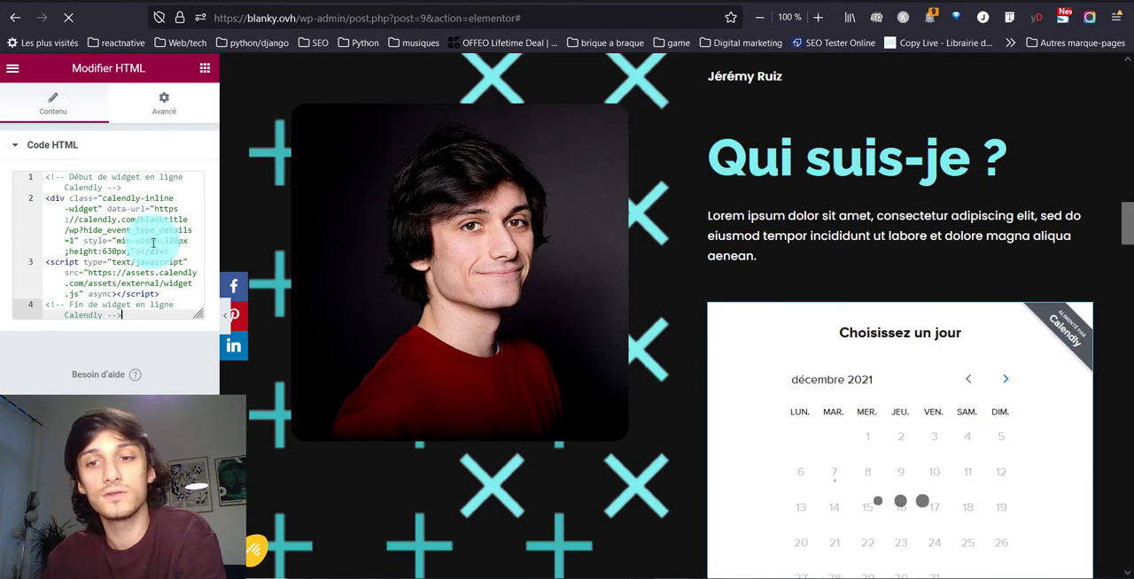
- Check the embedded calendar in the "Qui suis-je ?" section and delete its HTML widget
scroll(983, 413, down, 3)
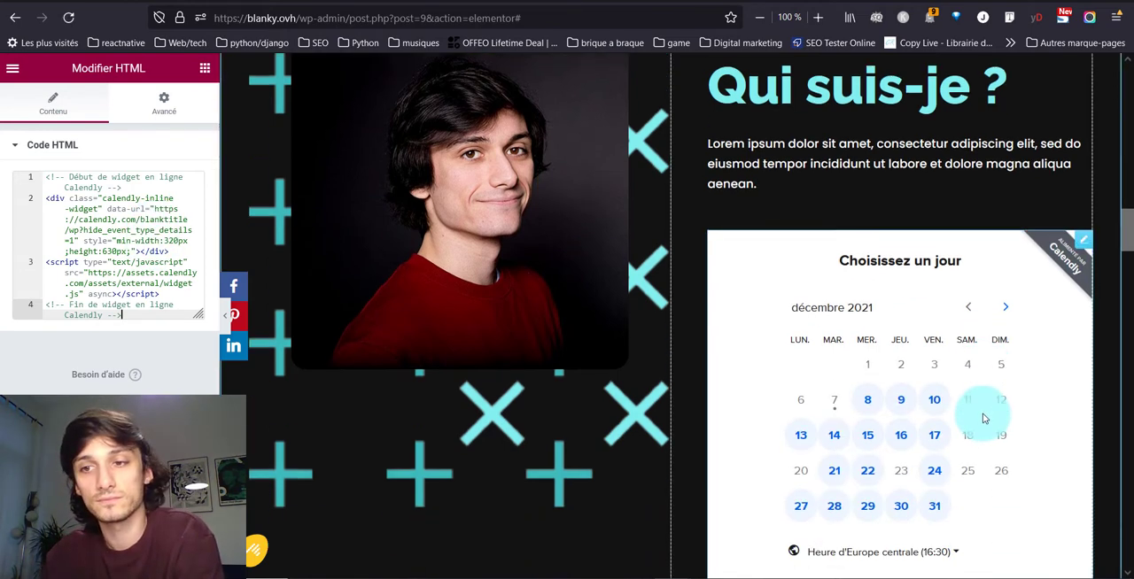
scroll(1019, 233, up, 2)
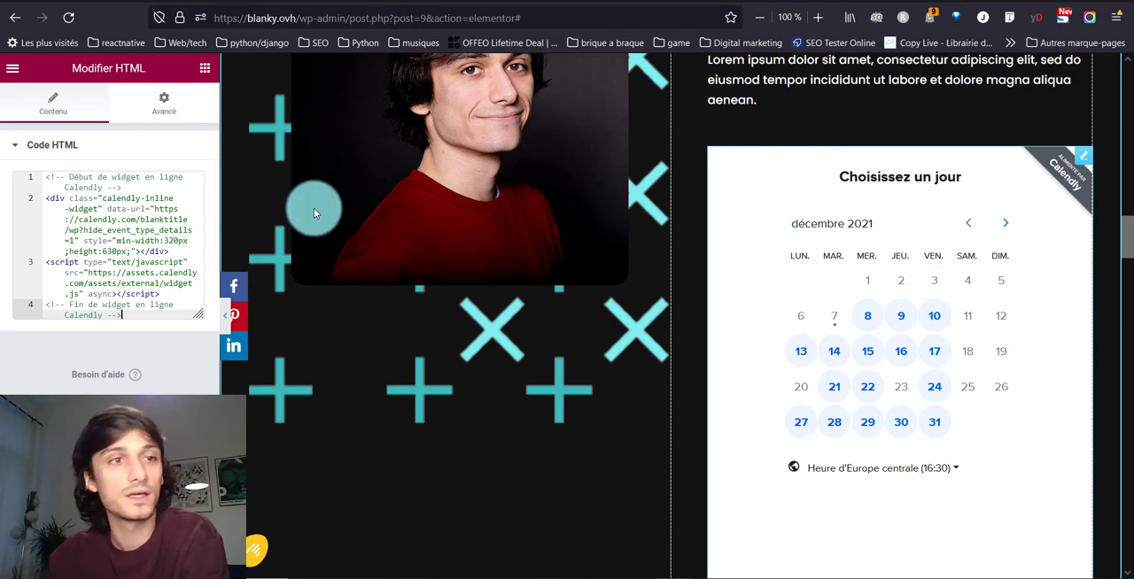
right_click(1084, 159)
click(1024, 366)
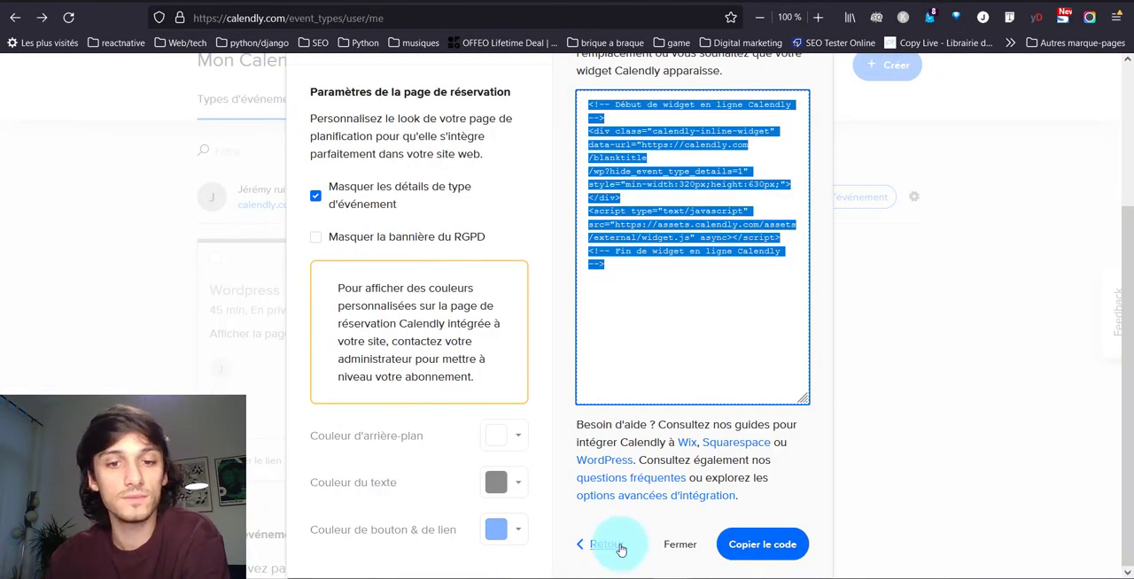
- Back in Calendly, choose the "Texte pour pop-up" embed with link text "Planifier du temps avec moi" and copy its code
click(613, 544)
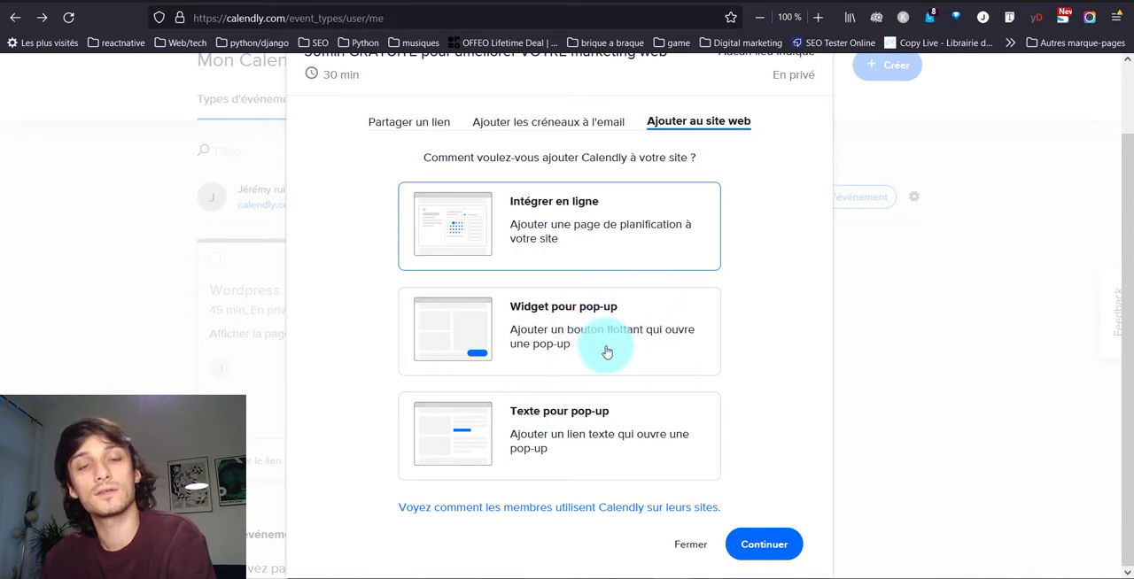
click(481, 435)
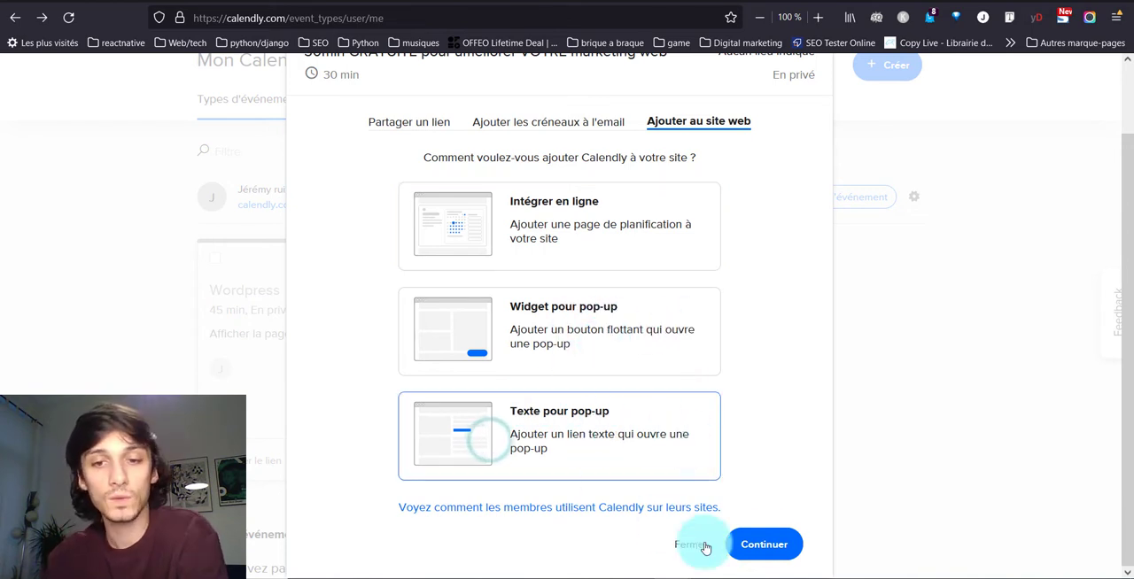
click(779, 546)
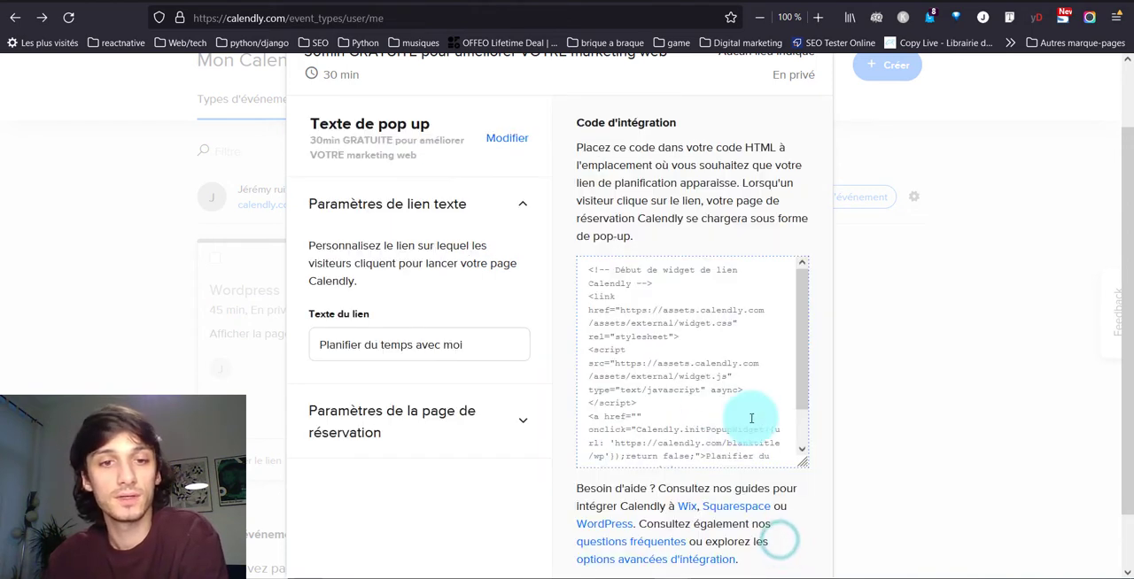
click(440, 353)
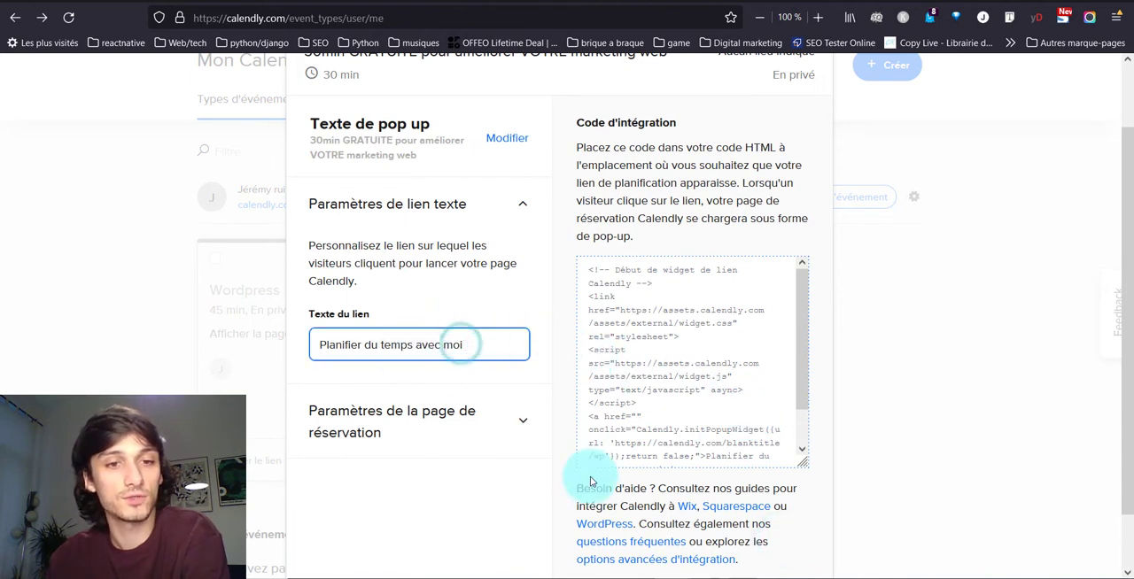
click(683, 382)
key(ctrl+c)
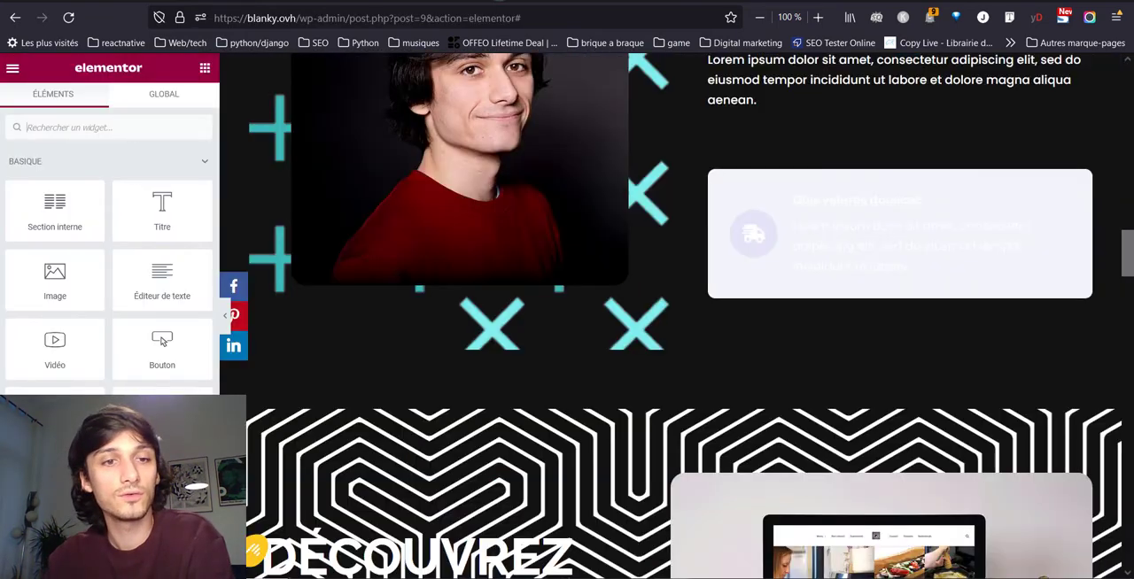
- In Elementor, find the HTML widget and insert it above the light card in the "Qui suis-je ?" section
click(521, 166)
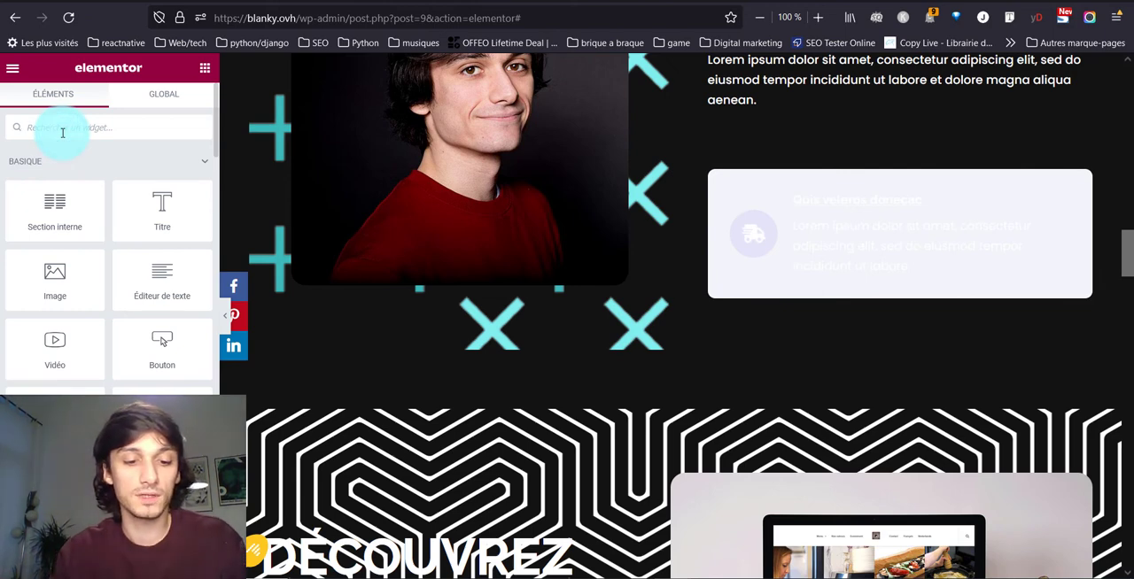
text(mt)
key(BackSpace)
key(BackSpace)
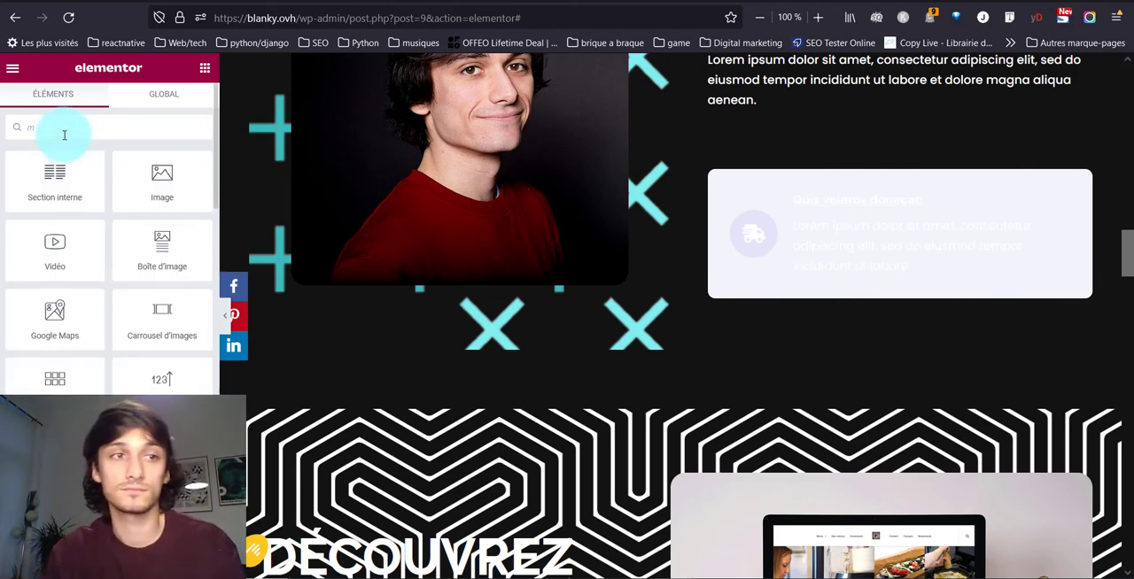
text(html)
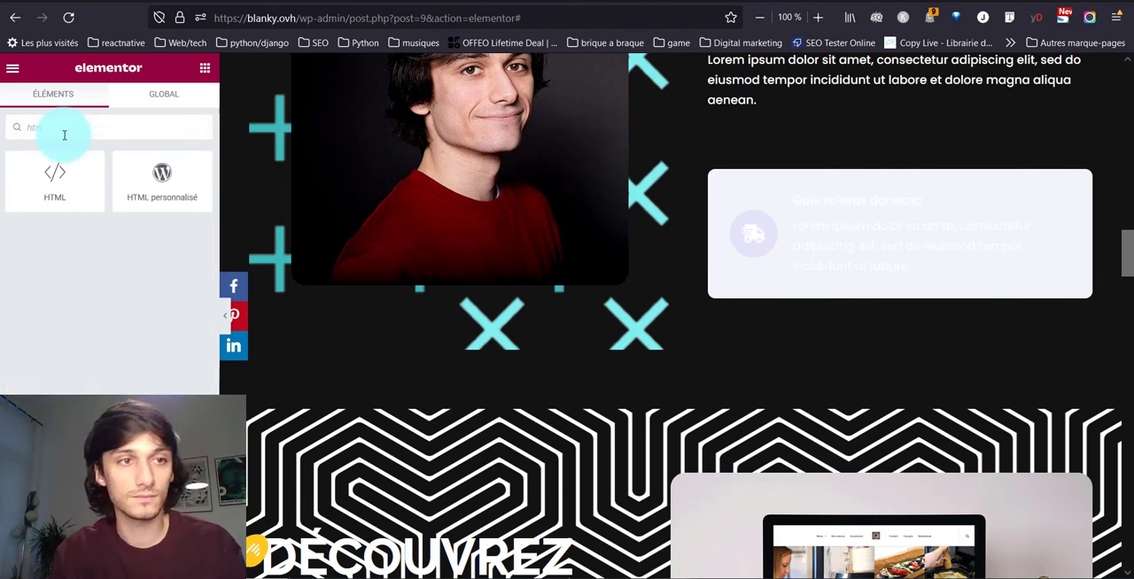
drag(55, 180, 800, 171)
- Paste the Calendly pop-up text link code into the HTML widget's code field
click(112, 237)
click(93, 180)
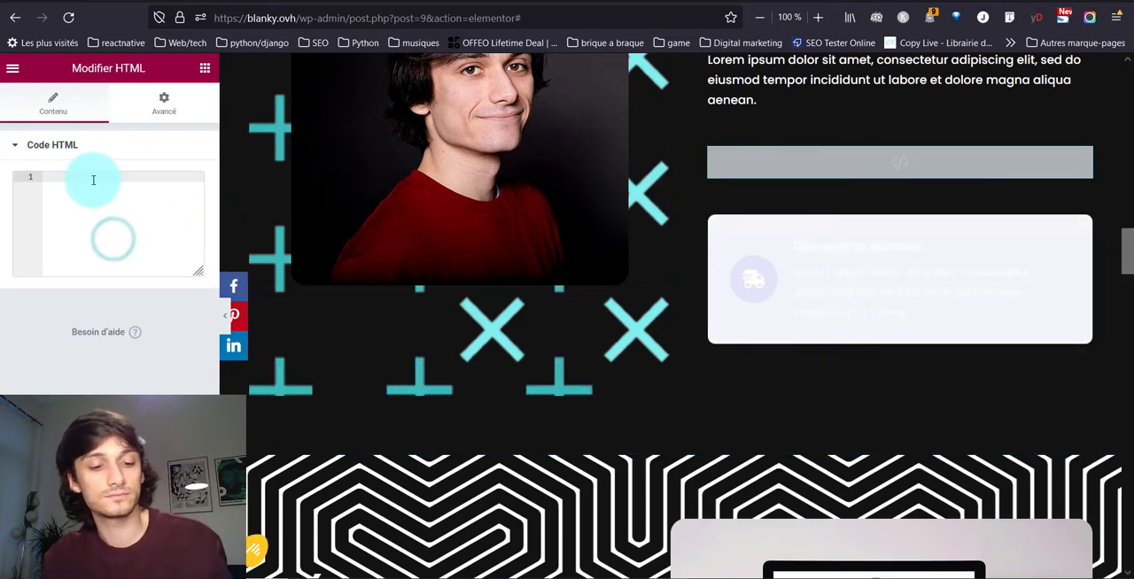
key(ctrl+v)
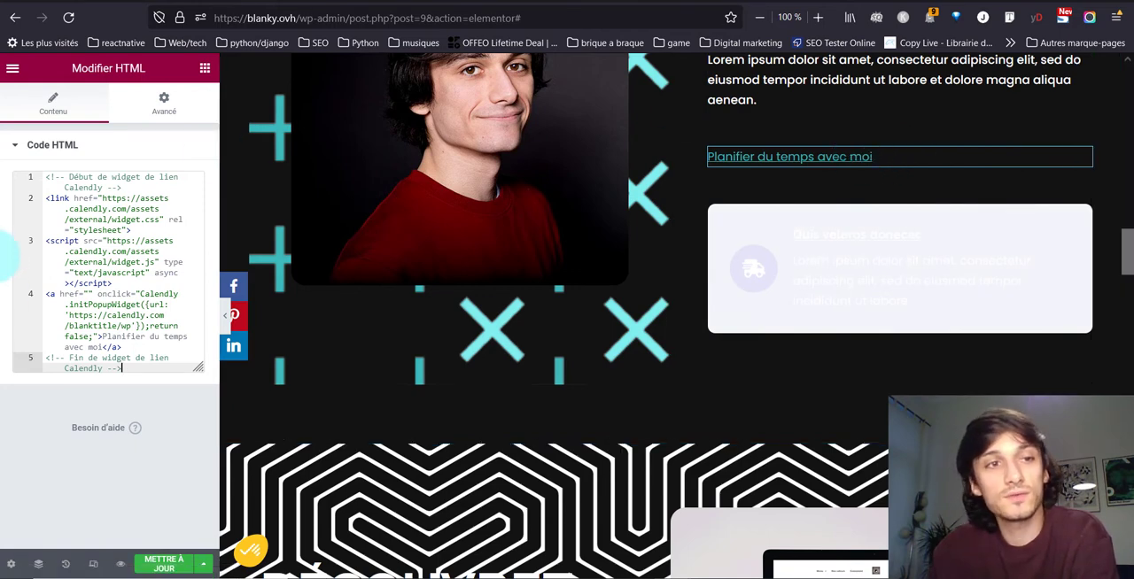
- Give the pop-up link's HTML widget a "Continue" border, 3 px on all sides, in Neve's main accent colour #3cbabb
click(160, 112)
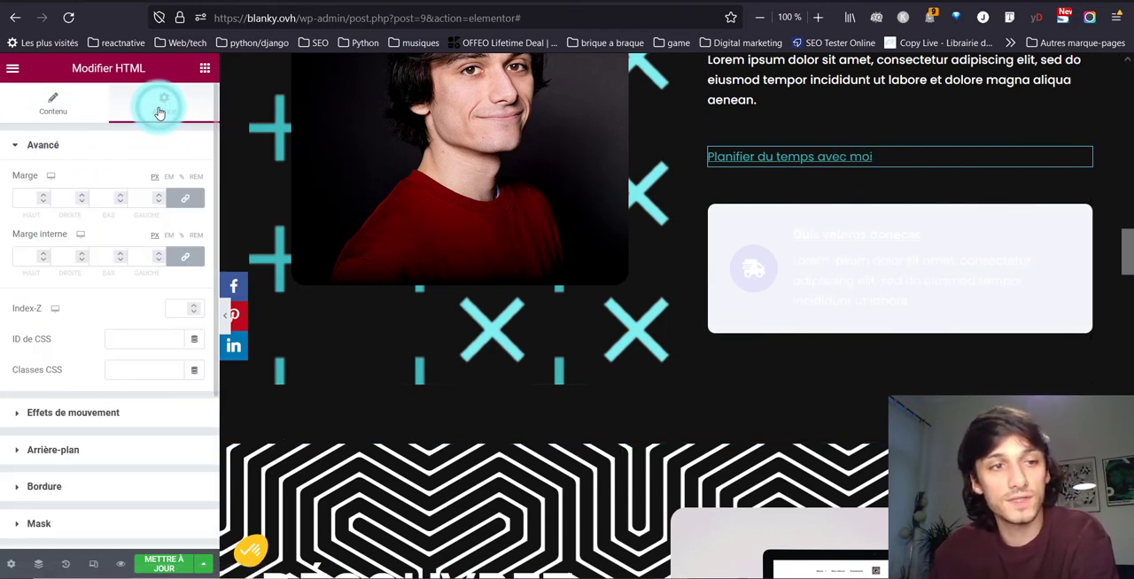
click(92, 489)
click(119, 325)
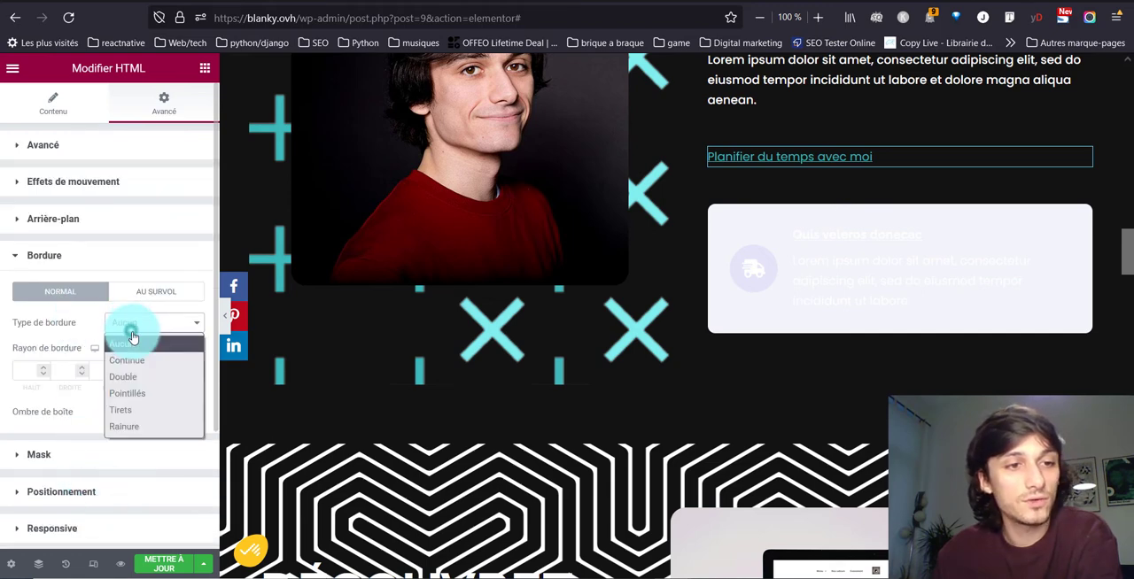
click(130, 363)
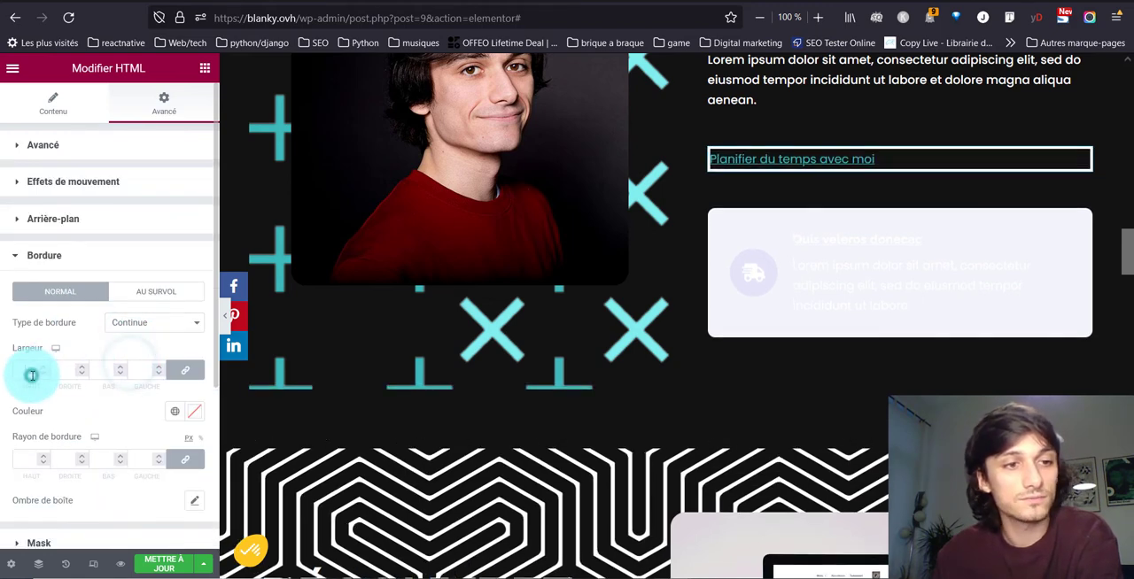
text(3)
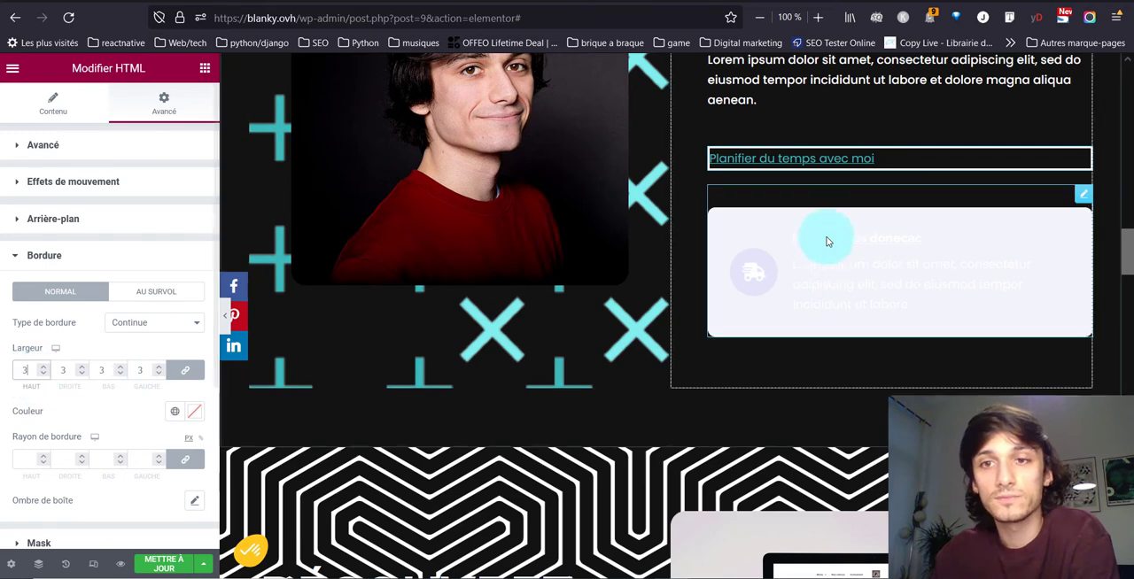
click(175, 411)
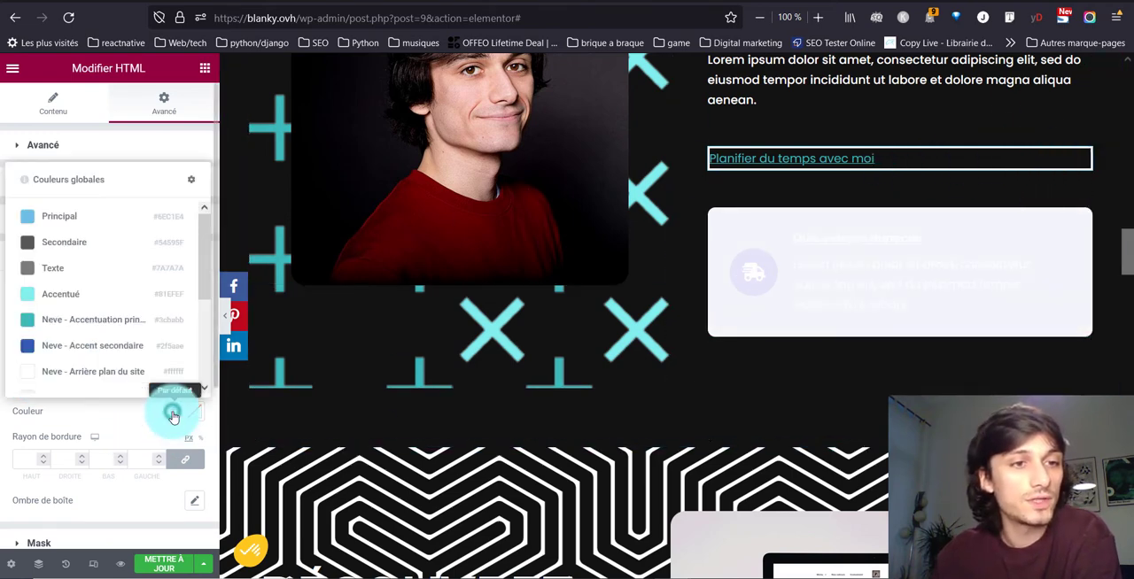
click(63, 320)
scroll(96, 399, down, 1)
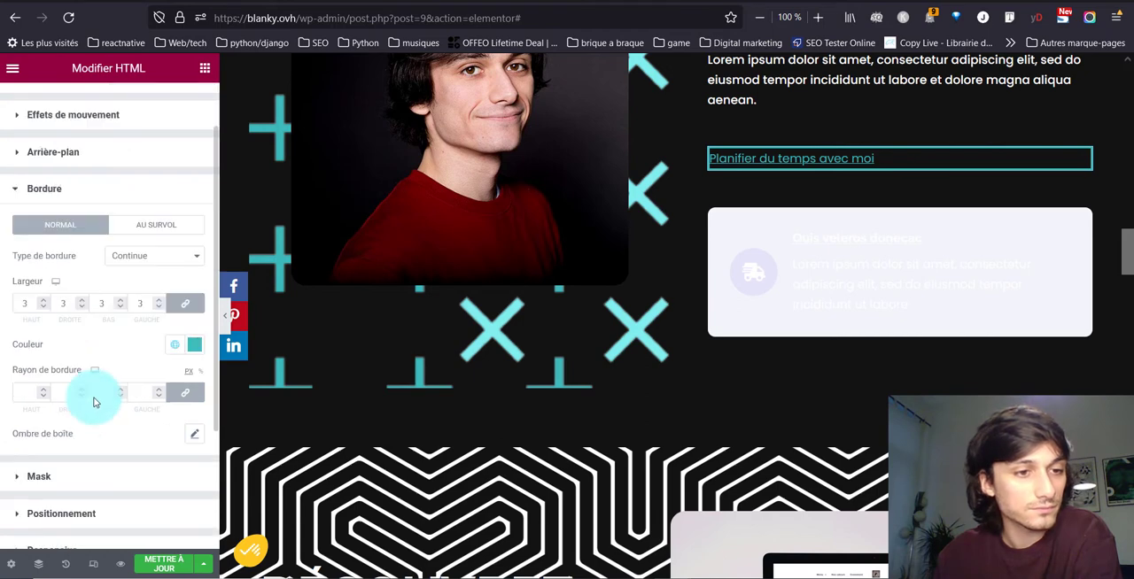
scroll(91, 400, up, 1)
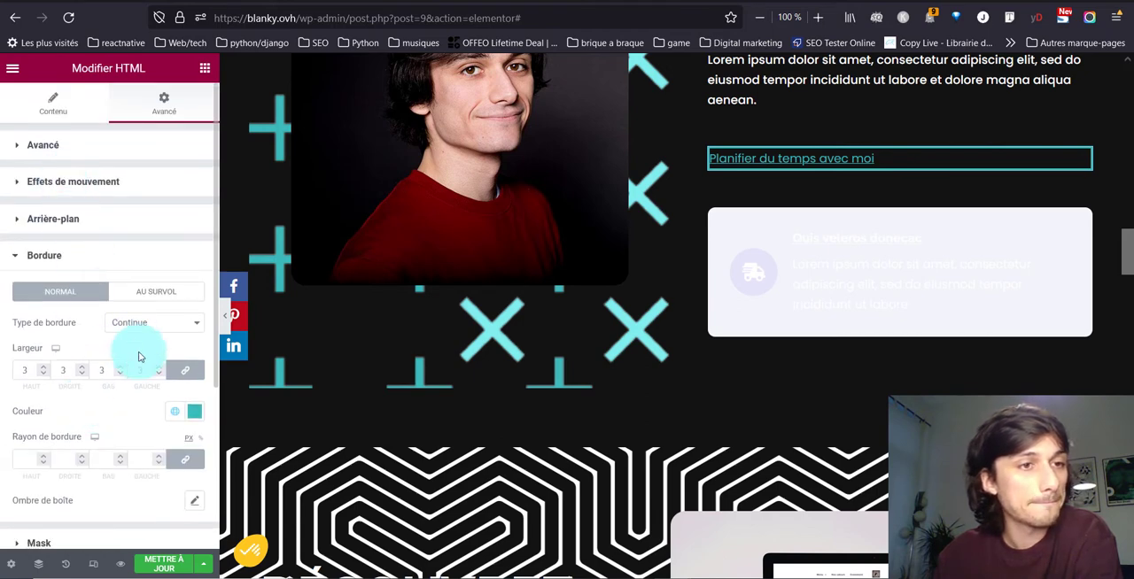
- Set the HTML widget's positioning width to "En ligne (auto)"
scroll(115, 406, down, 4)
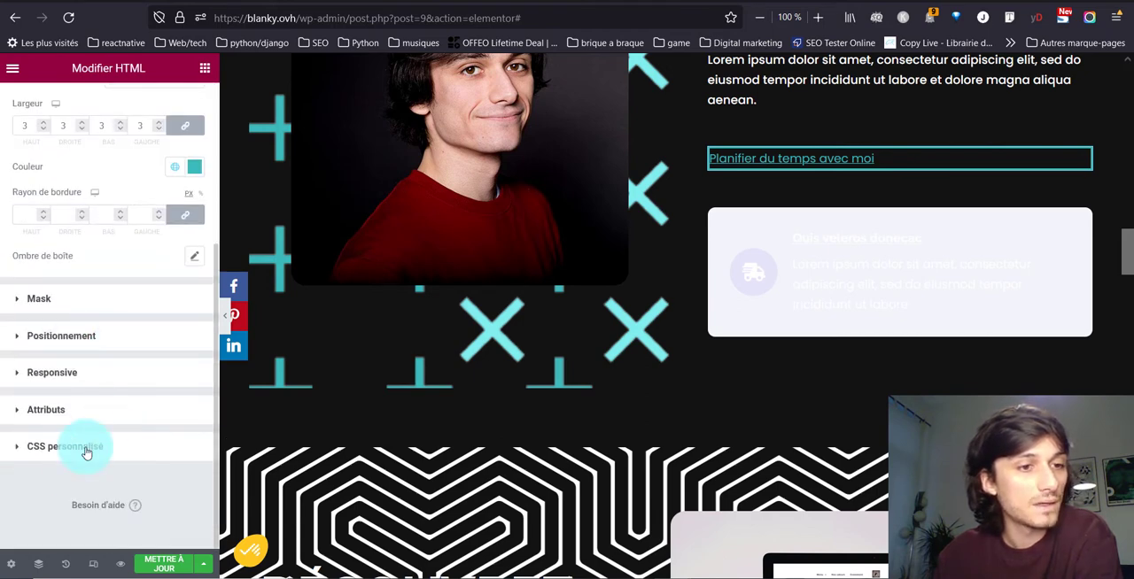
click(93, 337)
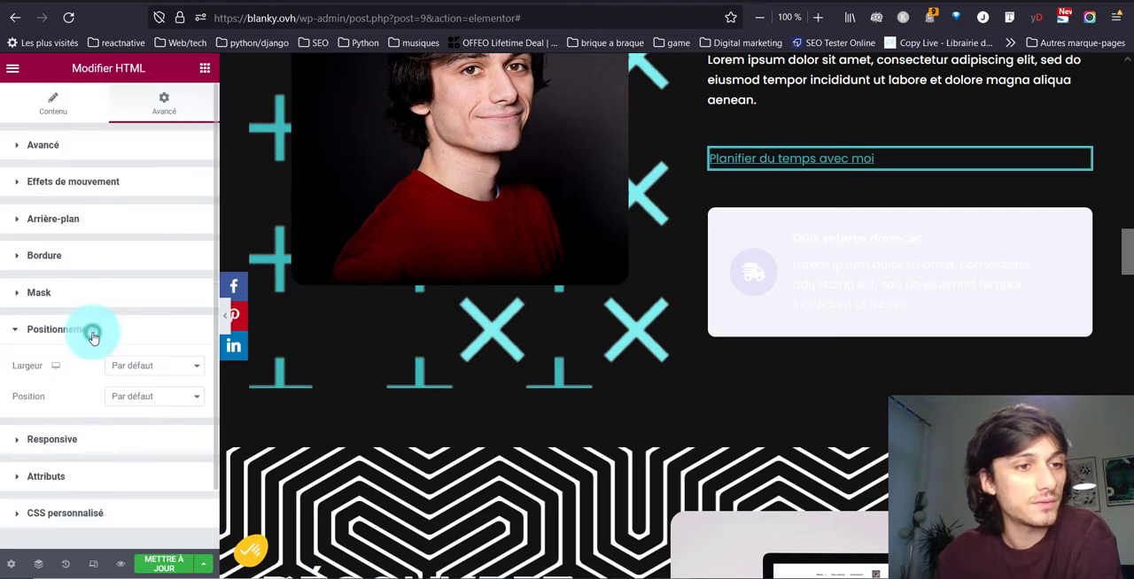
click(146, 398)
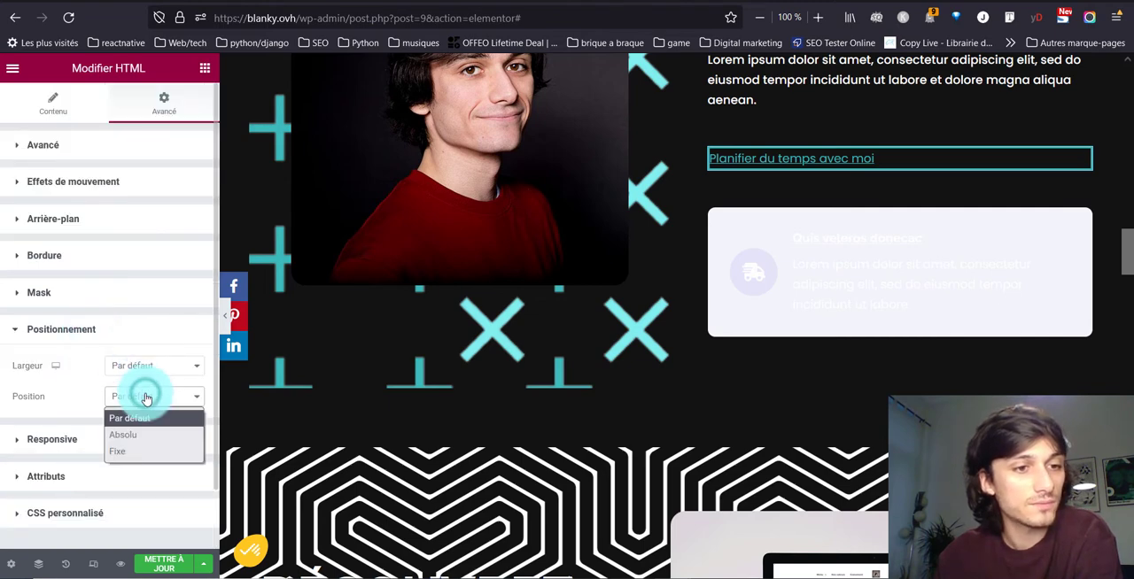
click(142, 367)
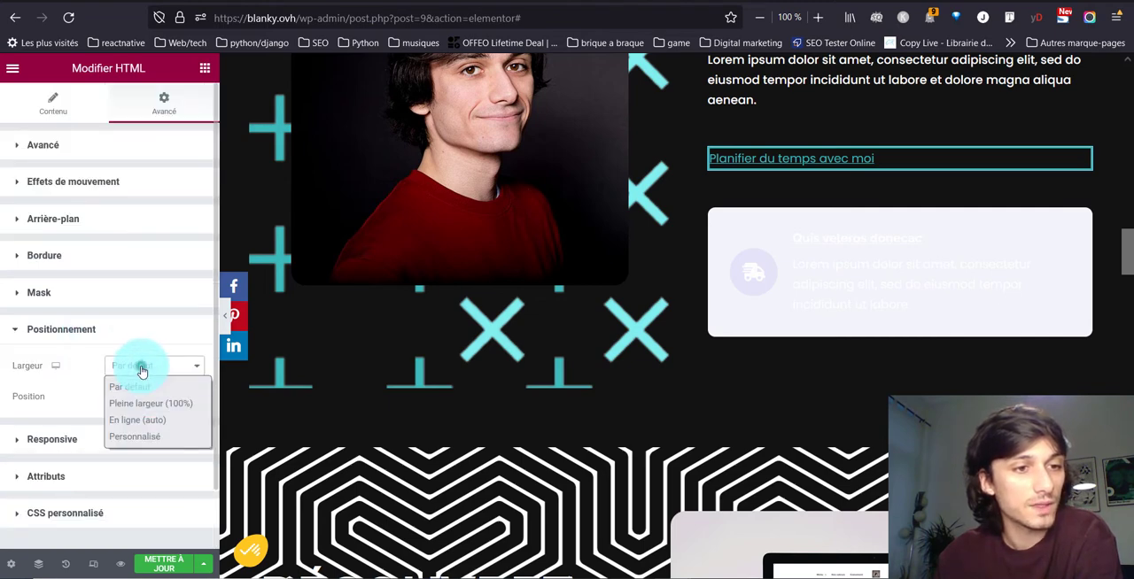
click(136, 422)
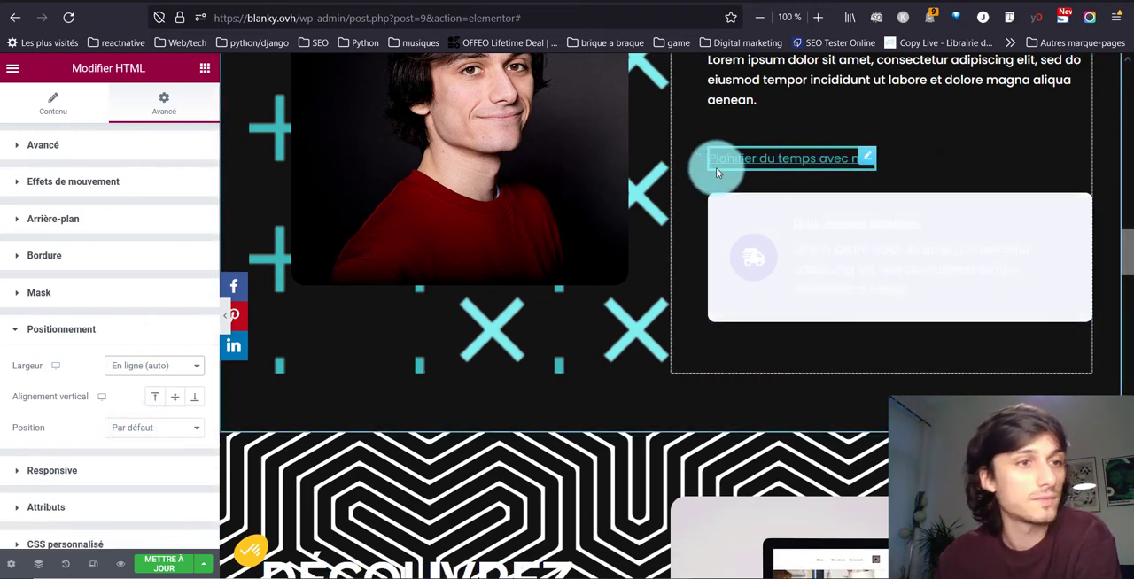
- Set the HTML widget's inner margin (Marge interne) to 10 px on all sides
click(81, 148)
click(27, 251)
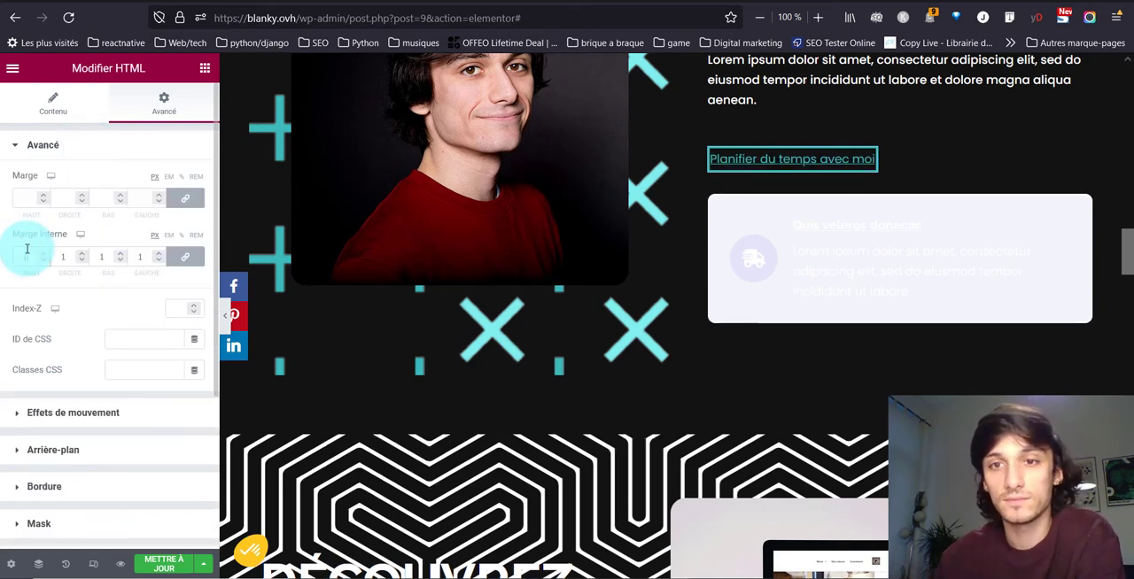
text(10)
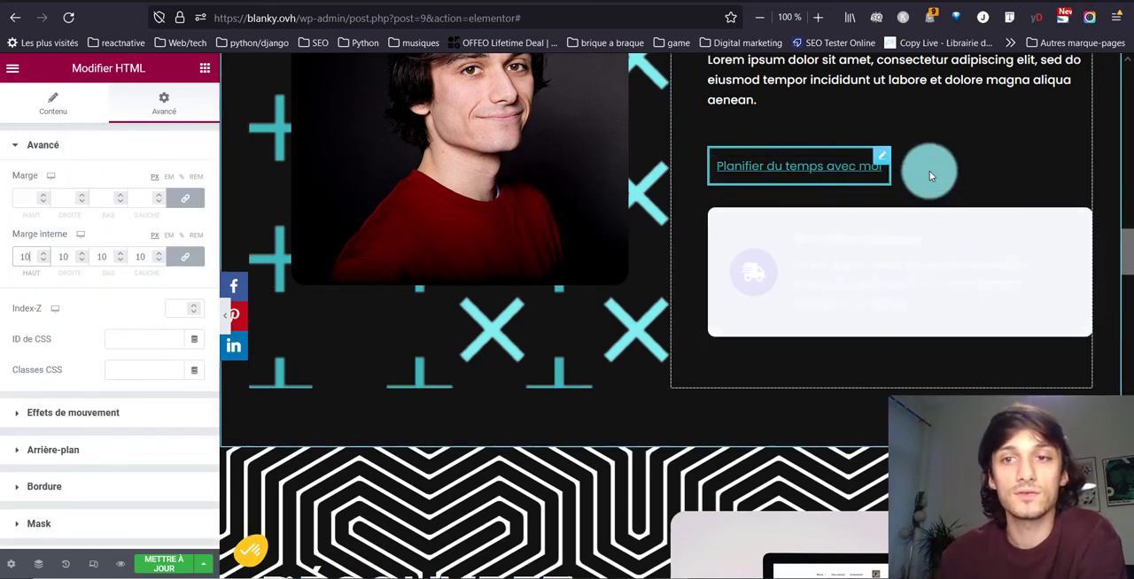
- Set the horizontal alignment of the "Qui suis-je ?" text column to "Centré" and update the page
scroll(889, 170, up, 3)
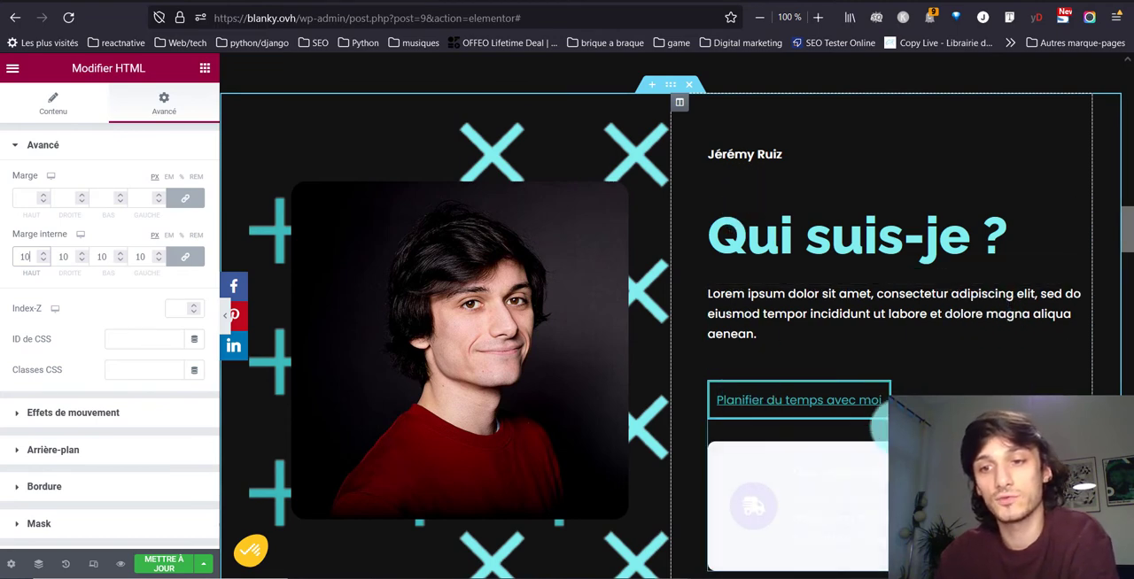
click(680, 105)
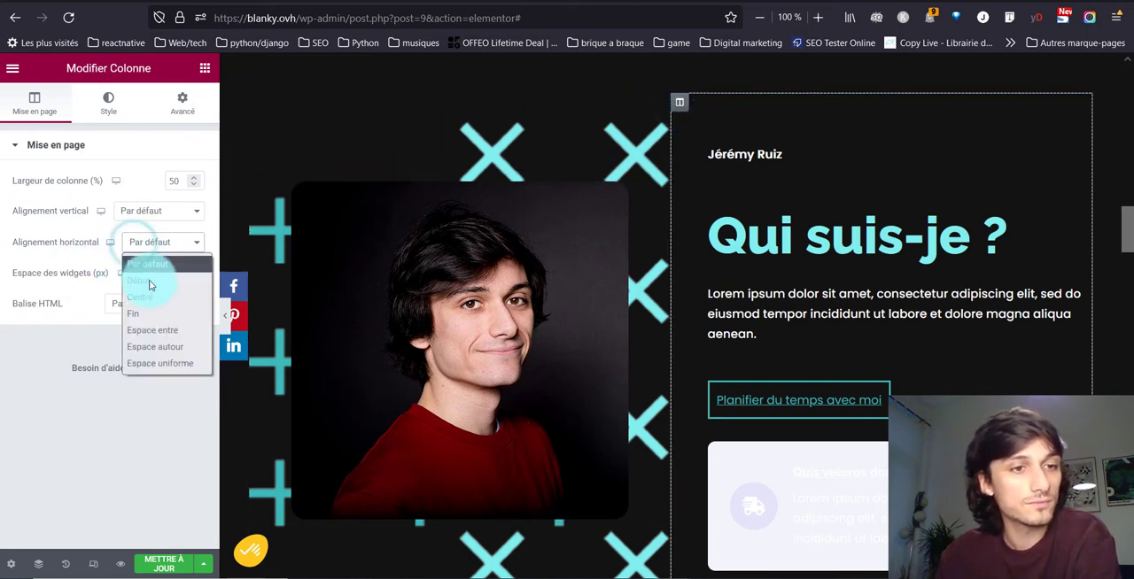
click(153, 297)
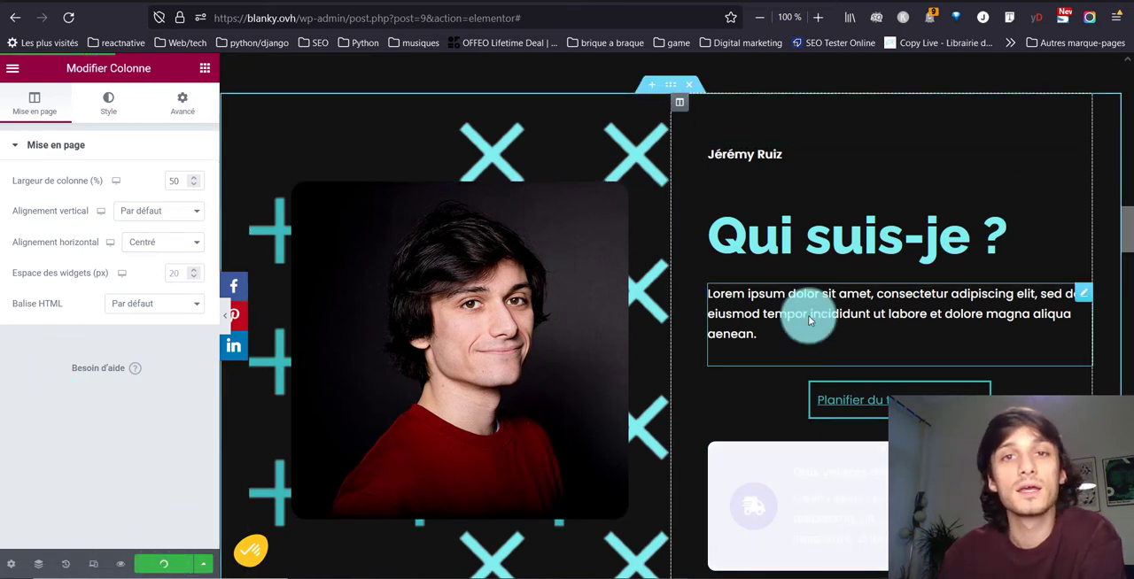
- Switch to the live blanky.ovh site and open its Contact page to view the floating Calendly button
click(619, 2)
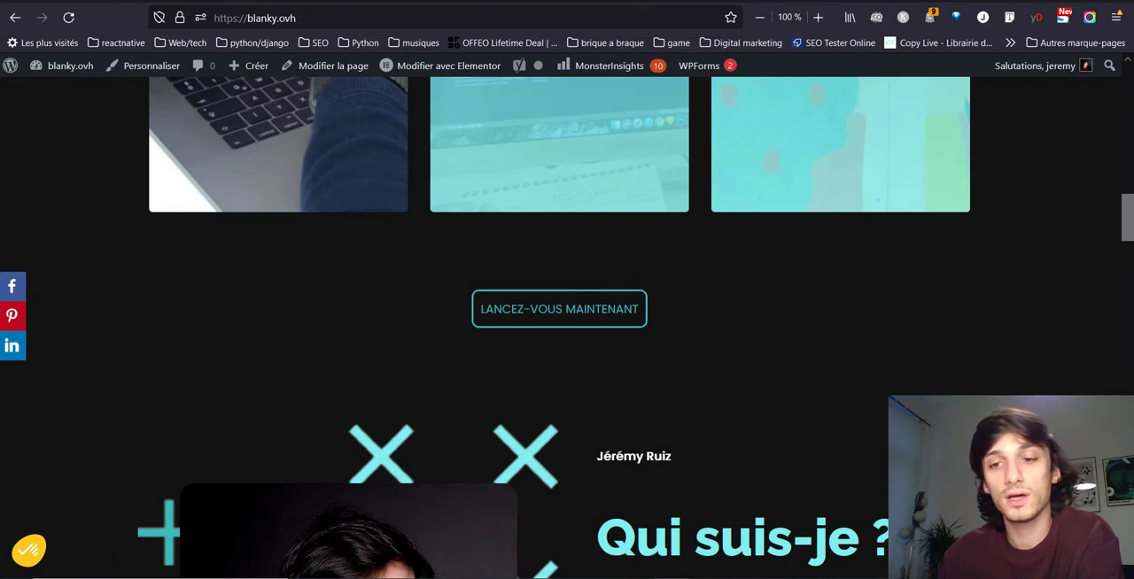
scroll(565, 406, up, 15)
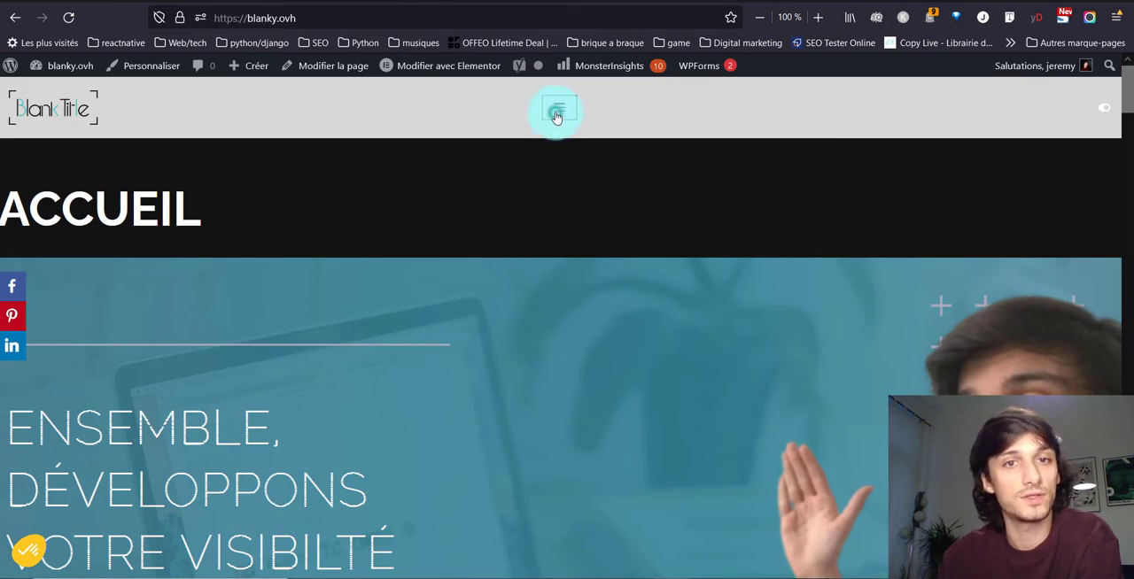
click(558, 113)
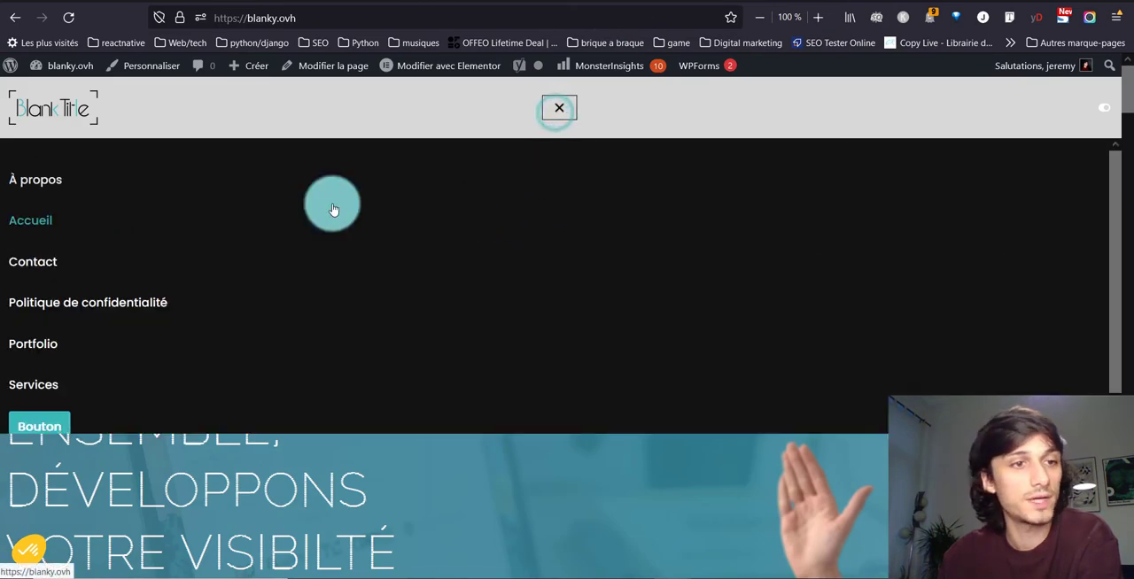
click(78, 254)
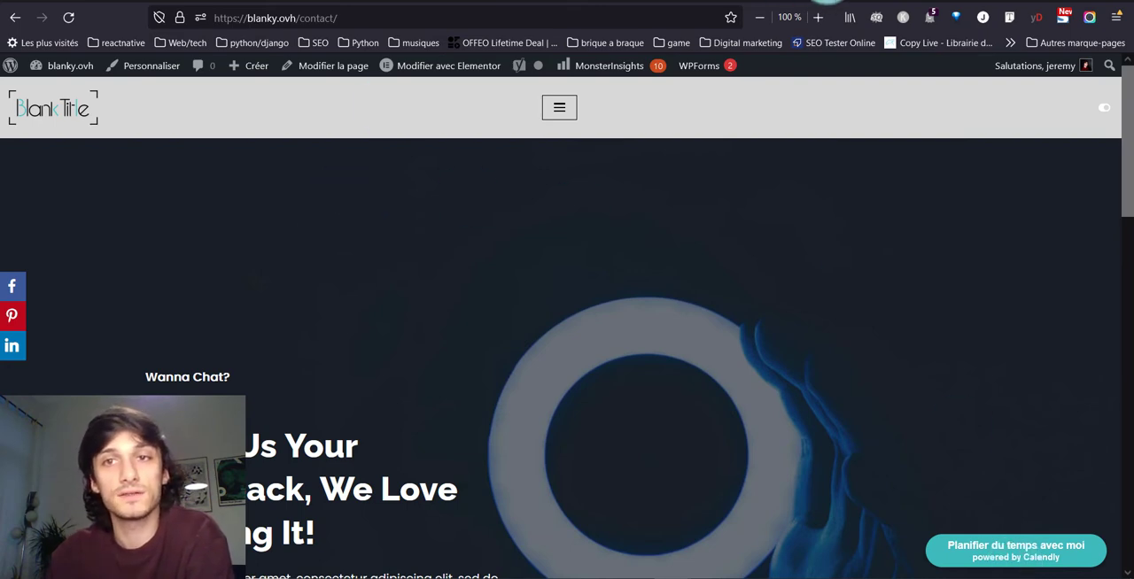
- Return to Calendly and switch the website embed type to "Widget pour pop-up"
click(846, 3)
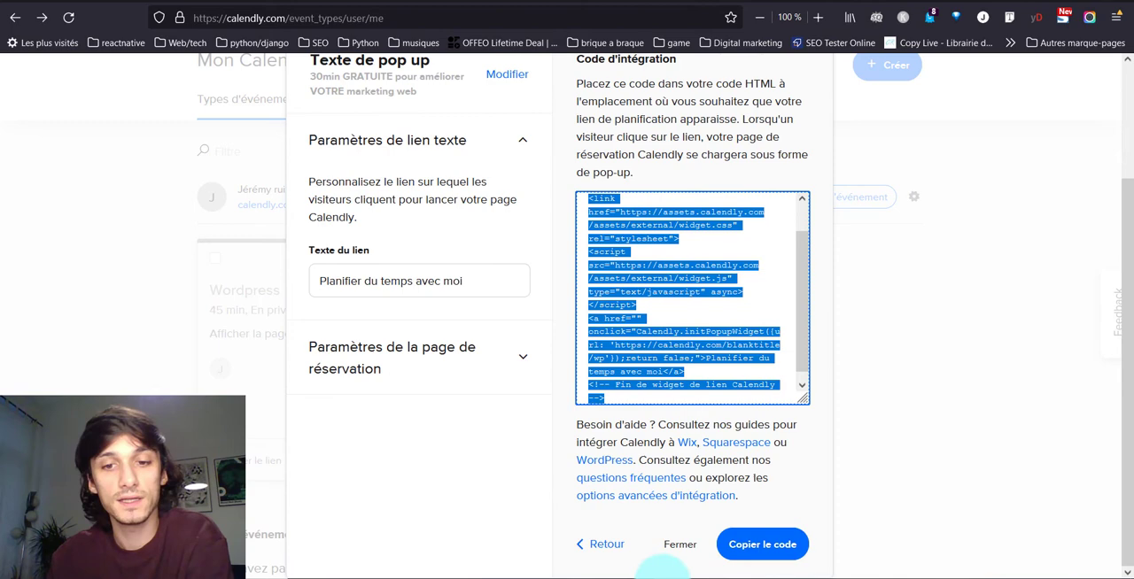
click(611, 542)
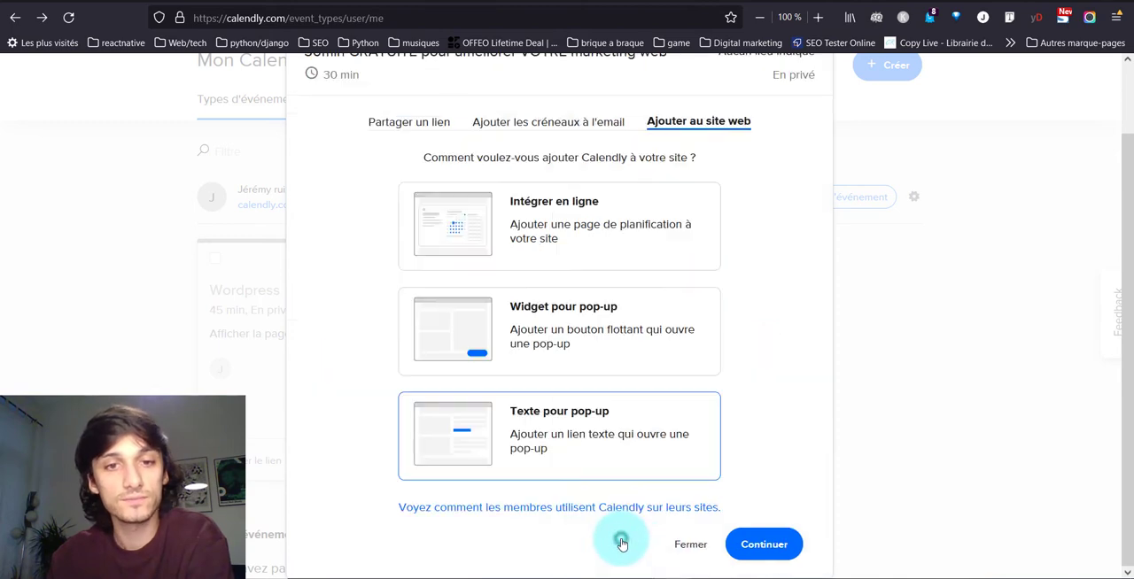
click(612, 325)
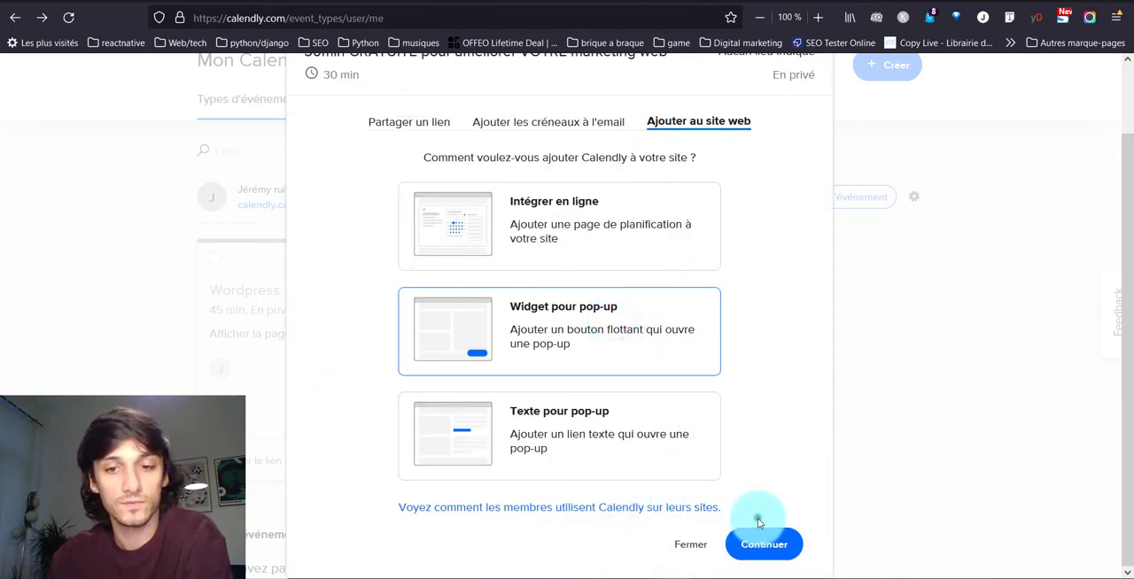
click(761, 545)
- Set the pop-up widget button's background colour to 3cbabb
click(511, 375)
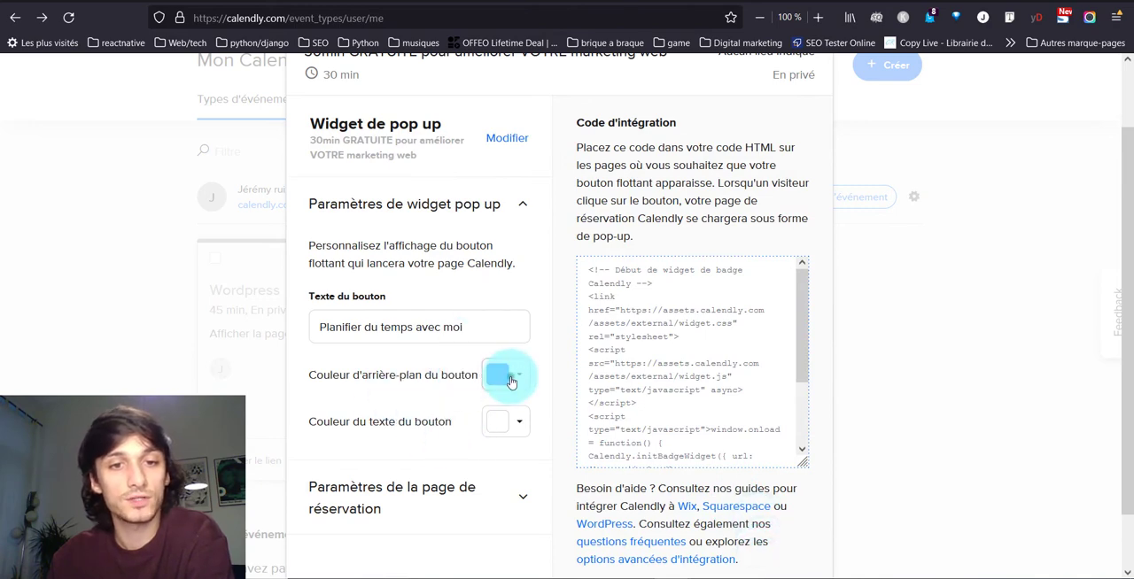
scroll(442, 473, down, 1)
drag(423, 500, 292, 497)
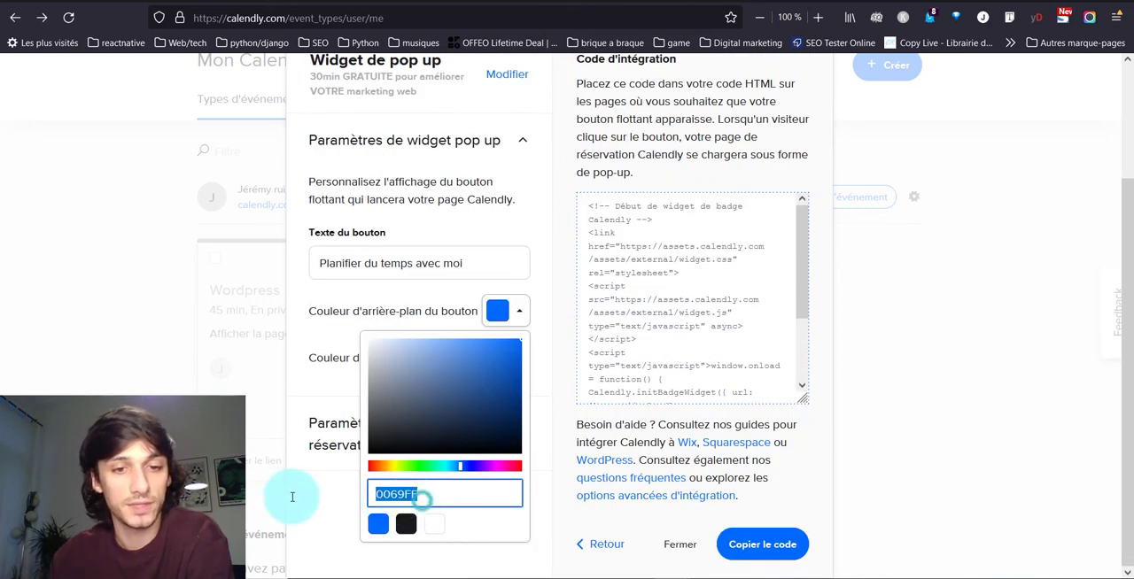
text(3cb)
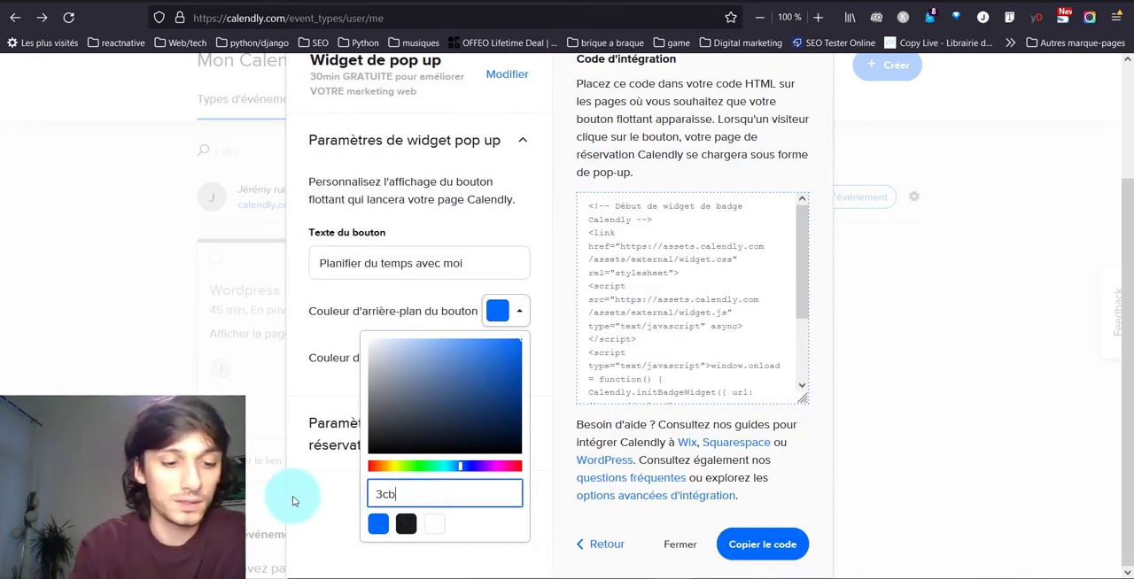
text(abb)
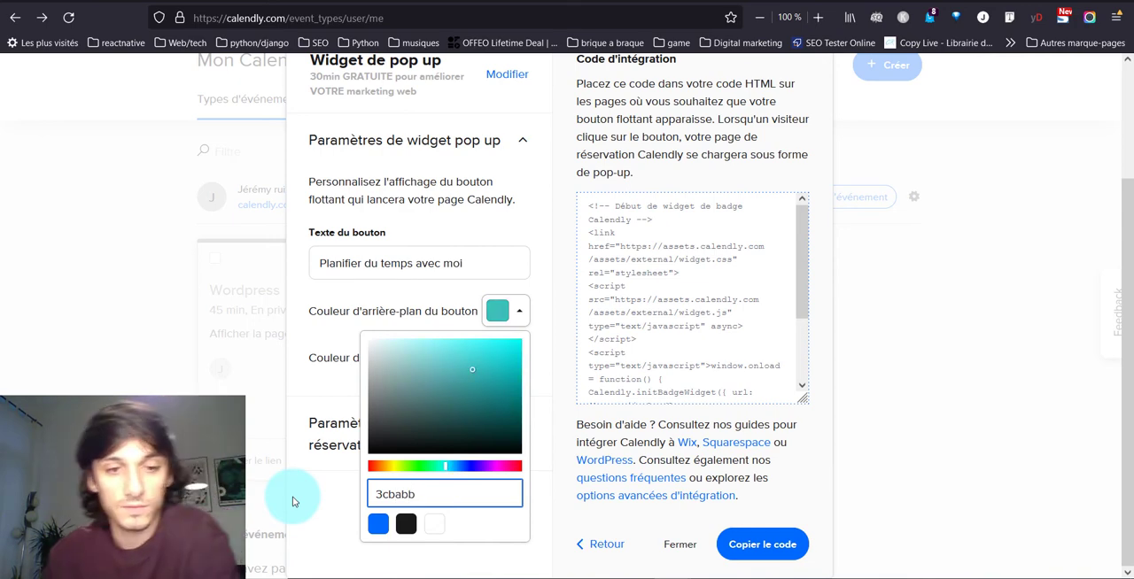
- Hide the event type details in the booking page settings and copy the pop-up widget's embed code
click(546, 426)
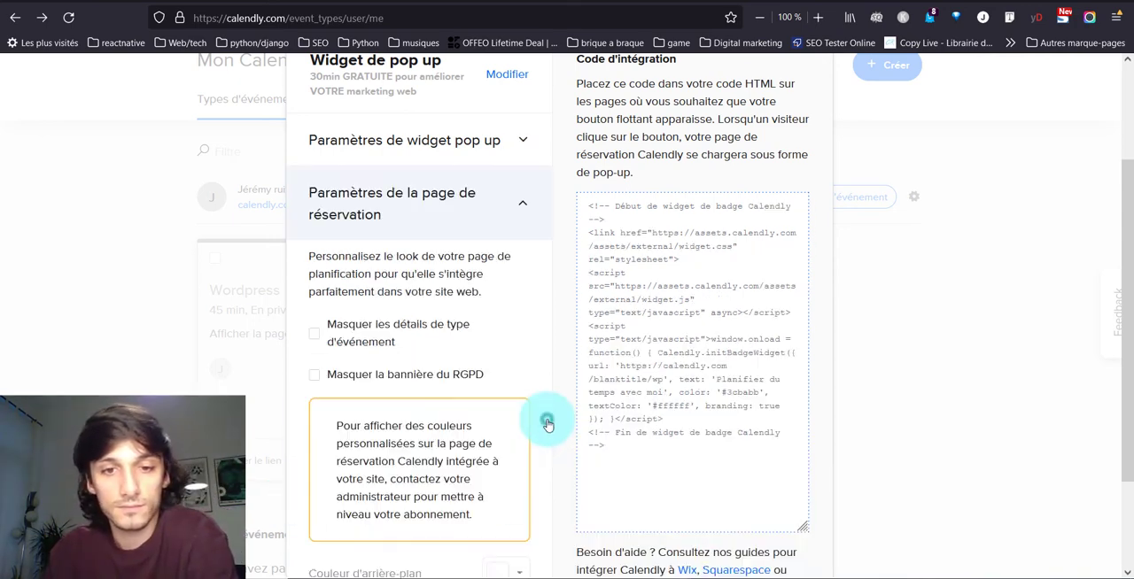
click(383, 334)
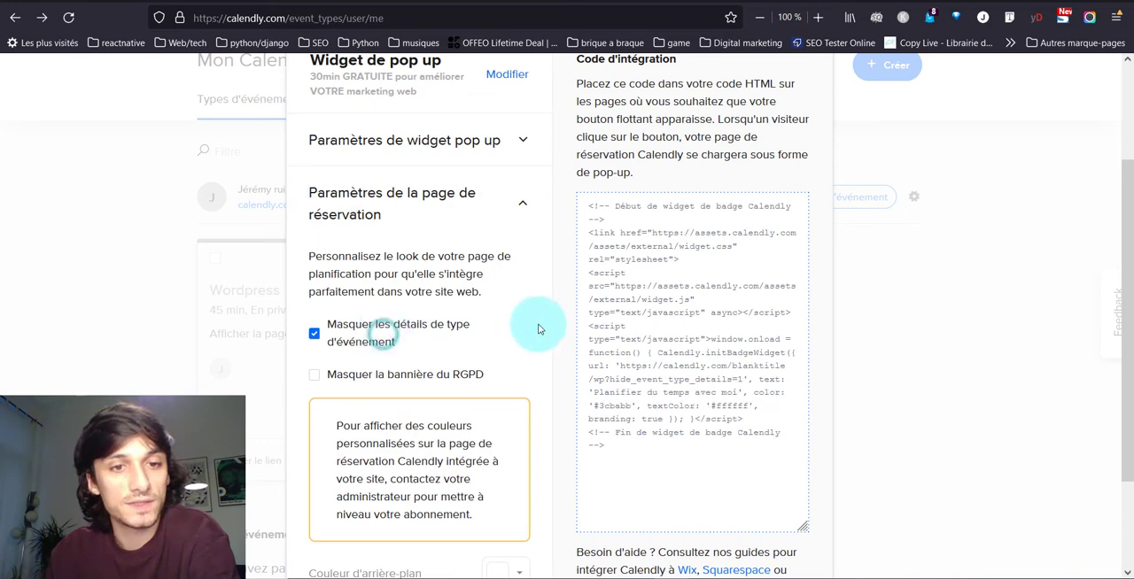
scroll(772, 292, down, 3)
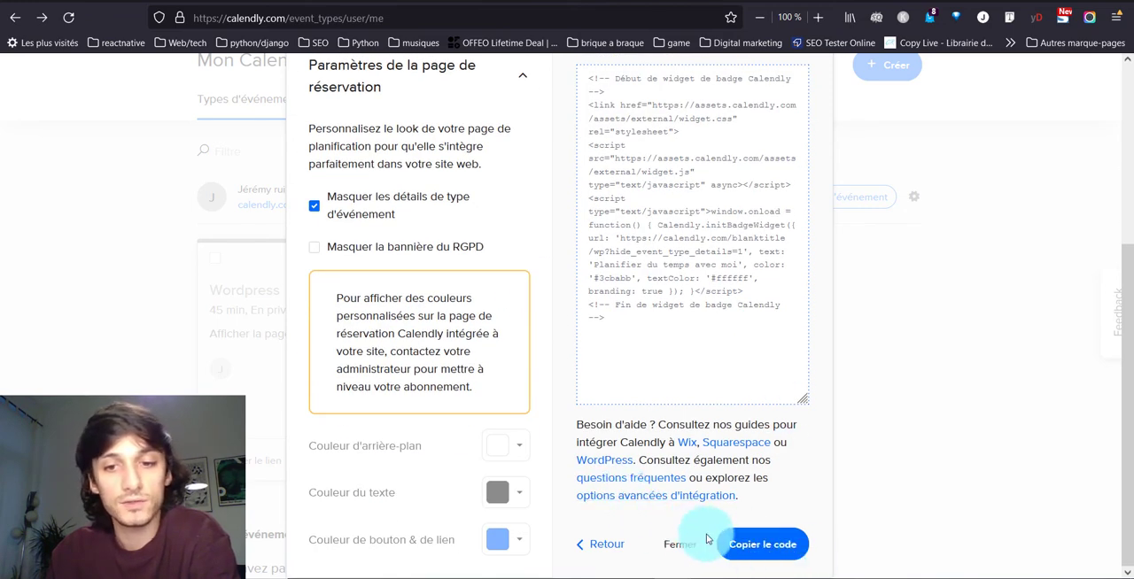
click(772, 547)
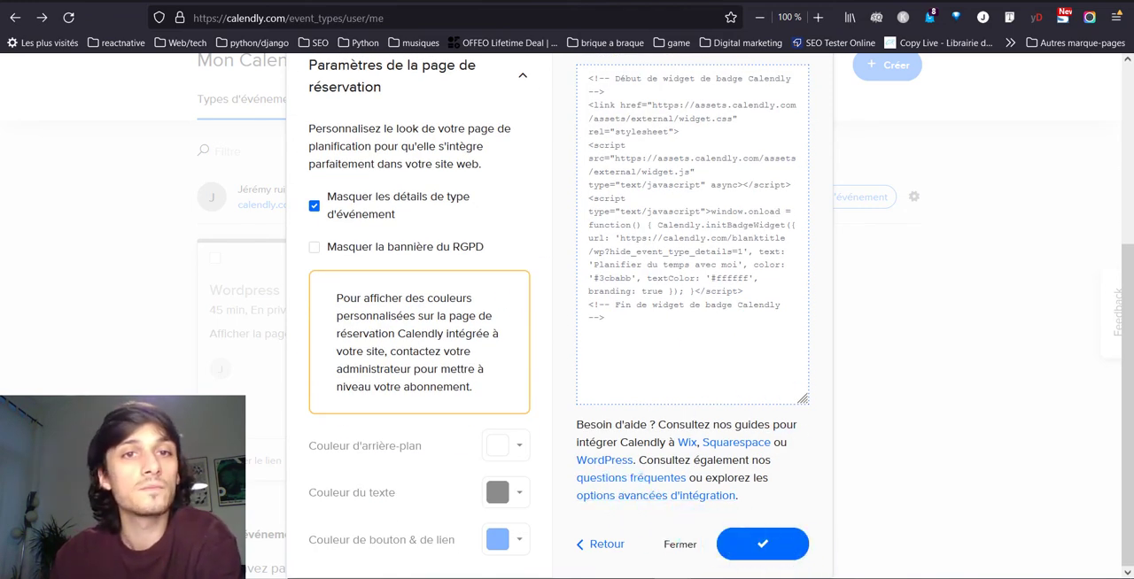
- From the site's Contact page, open the theme customizer and select the Calendly HTML block in the footer's "Pied quatre" area
key(ctrl+Tab)
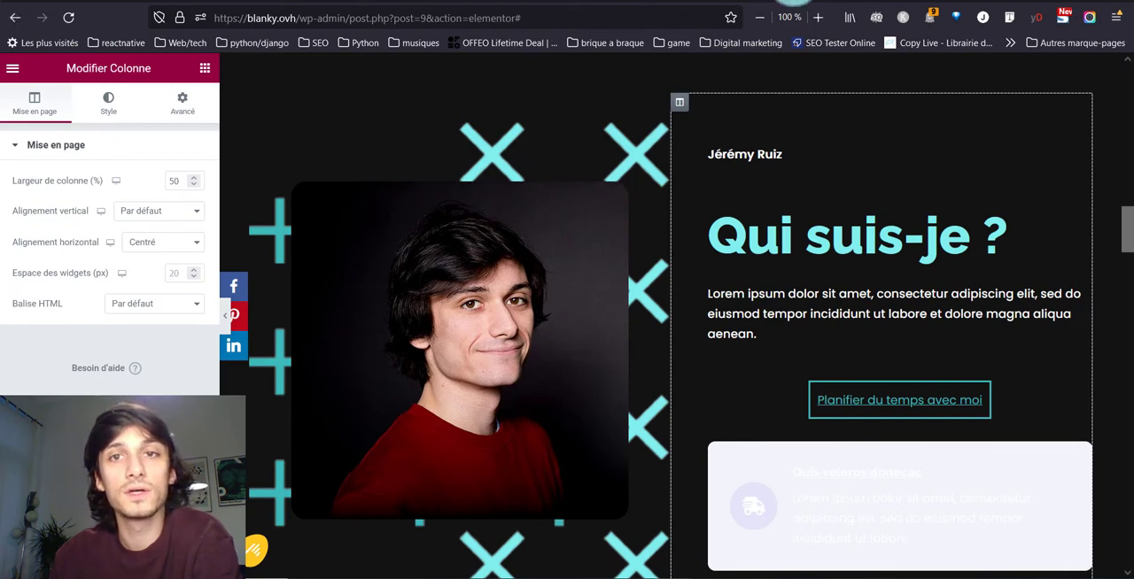
click(603, 3)
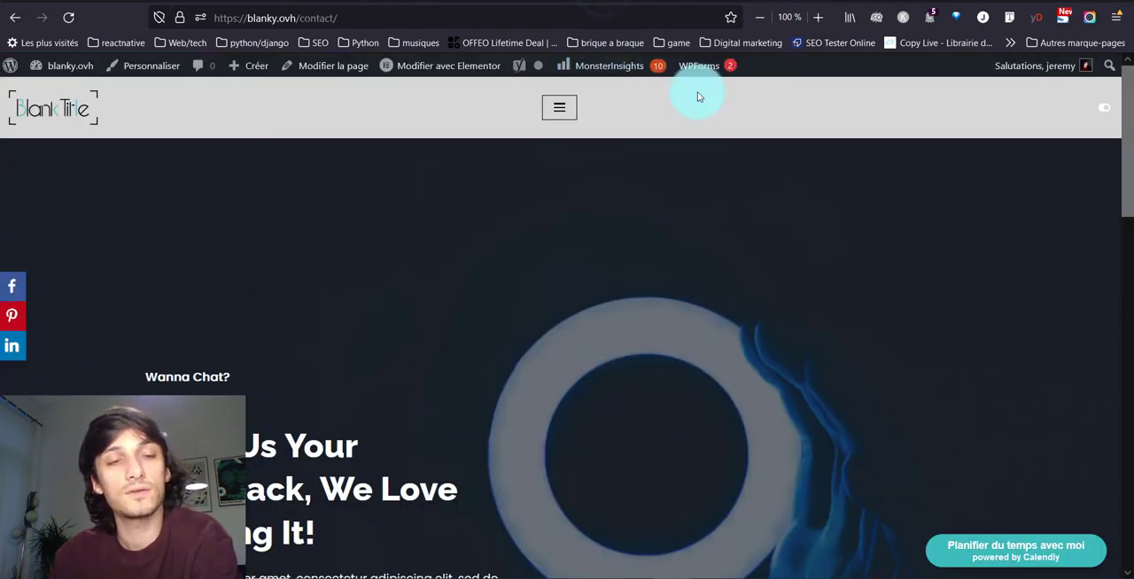
click(137, 71)
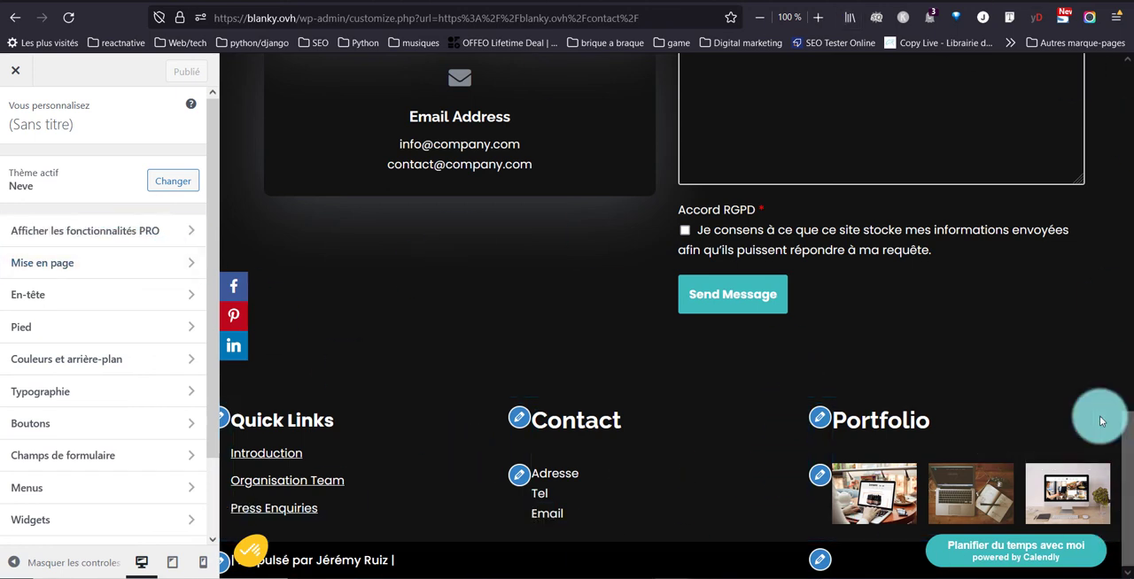
click(82, 327)
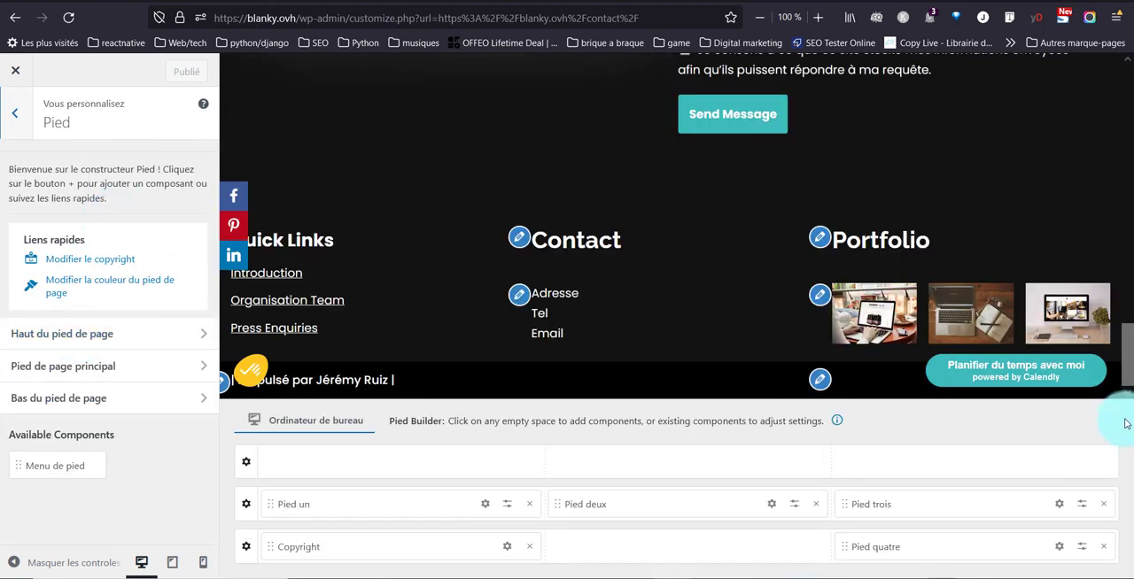
click(1061, 550)
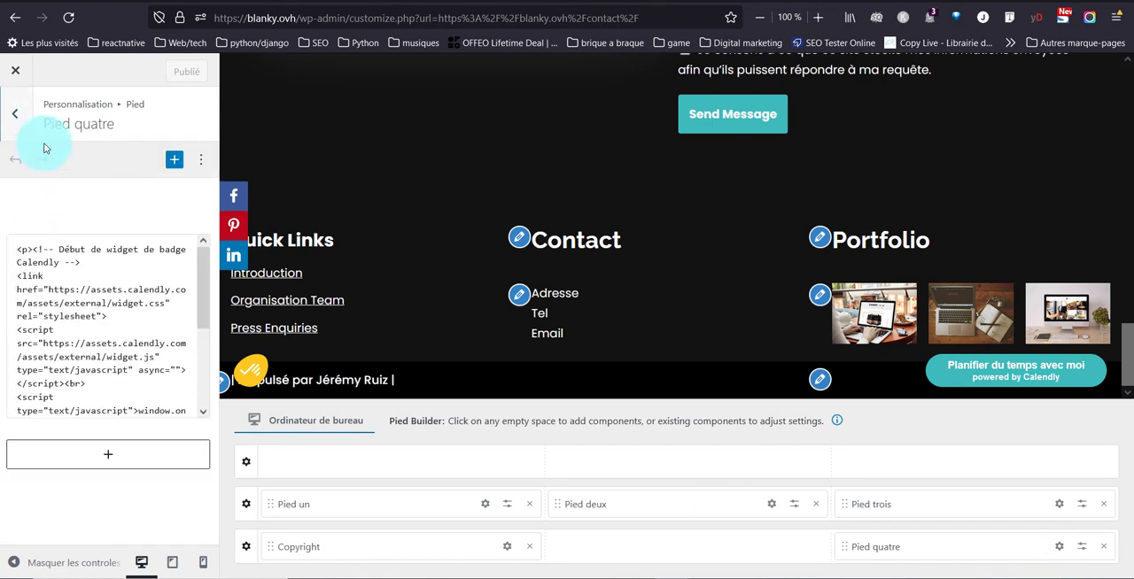
click(43, 303)
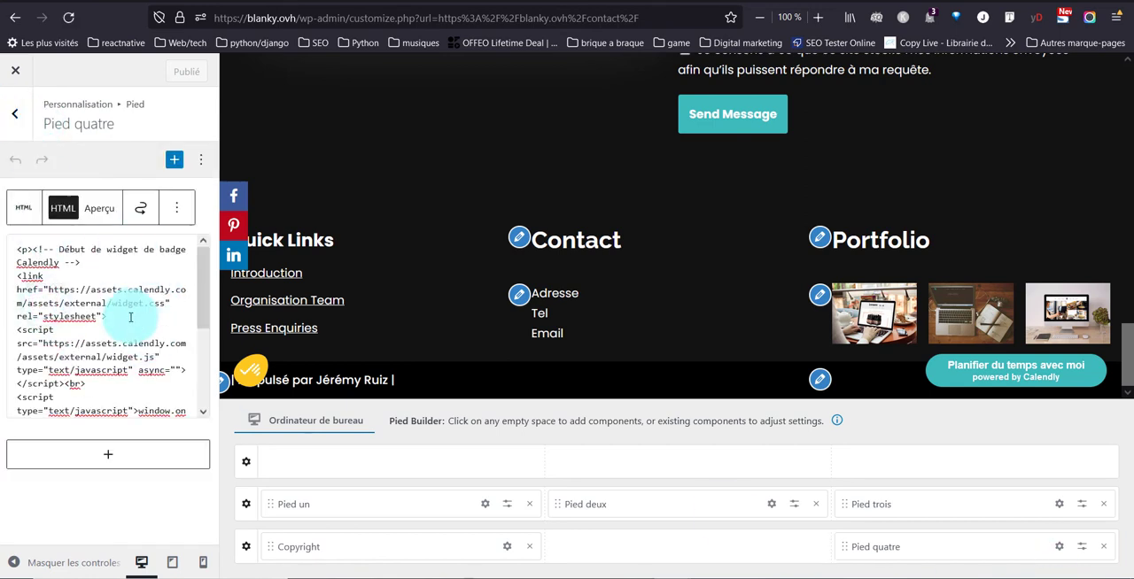